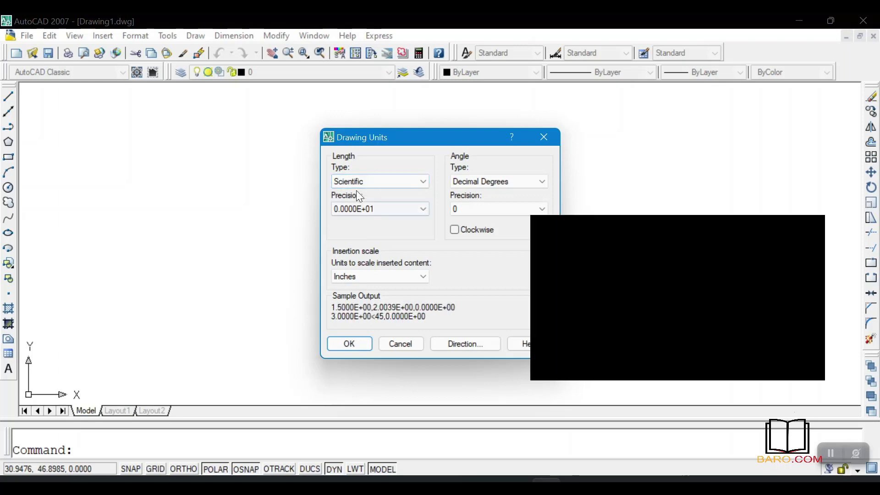
- Set the length units to Decimal with 0.00 precision and the insertion scale to Meters
left_click(356, 181)
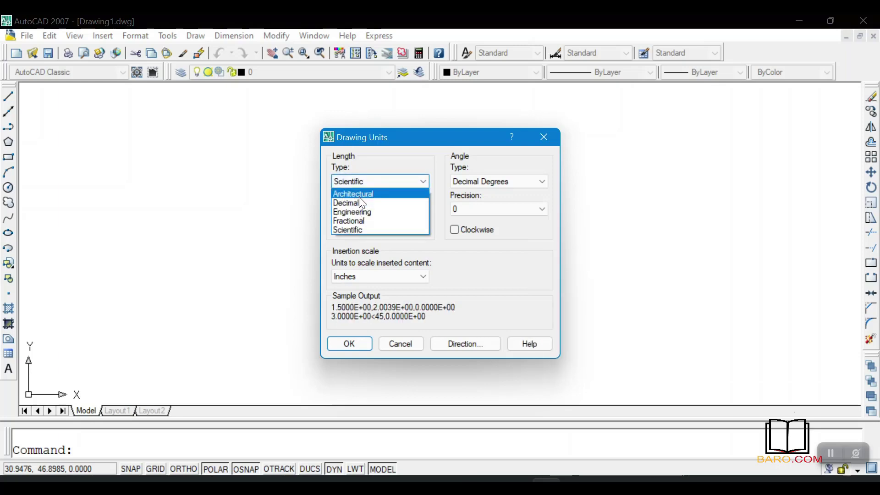
left_click(359, 194)
left_click(363, 179)
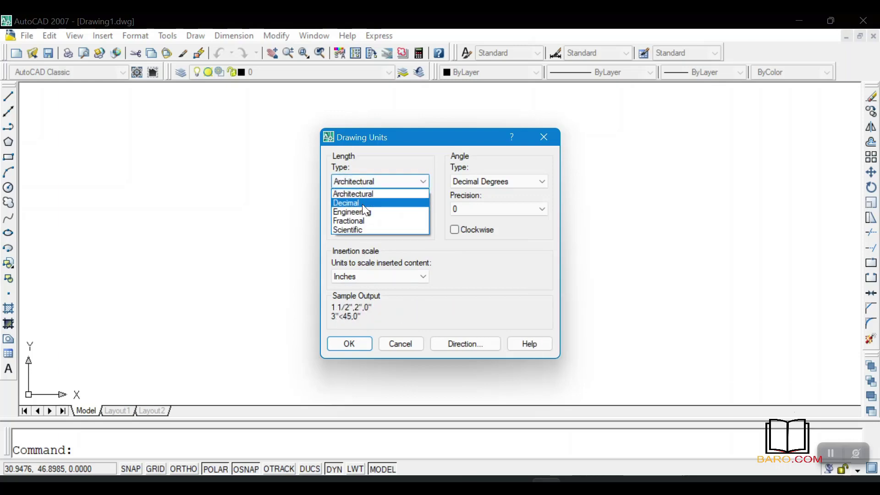
left_click(362, 202)
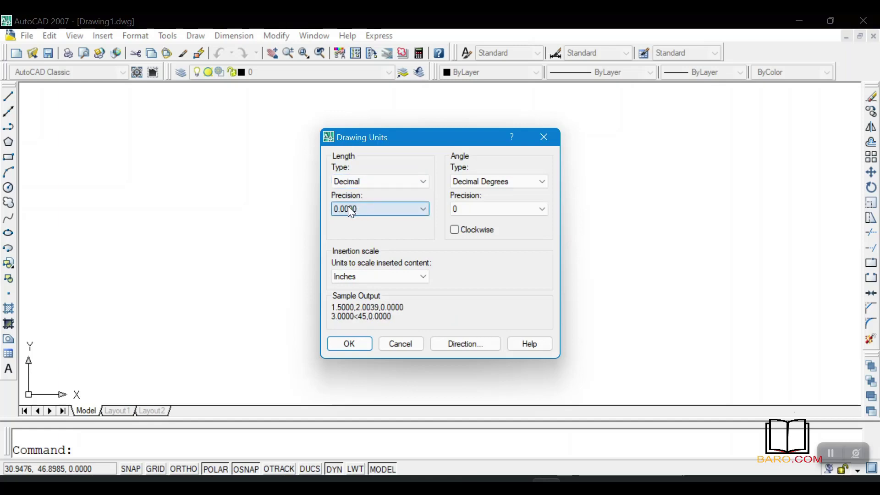
left_click(368, 209)
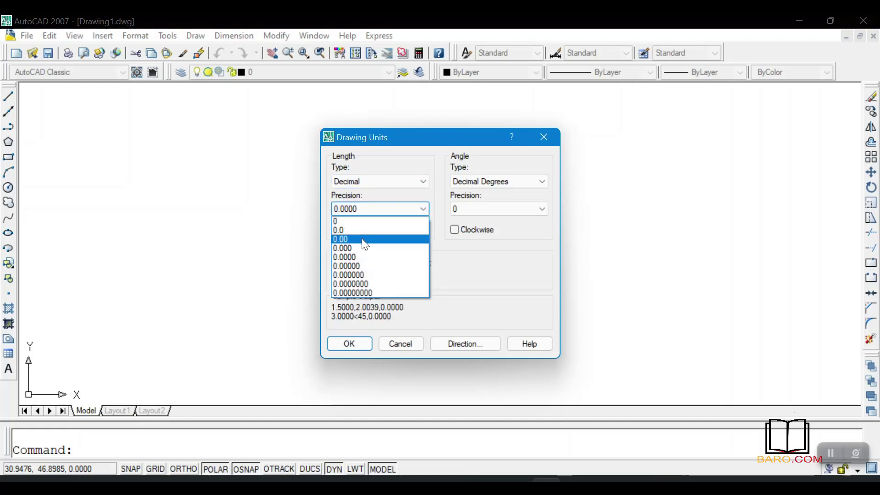
left_click(356, 240)
left_click(364, 275)
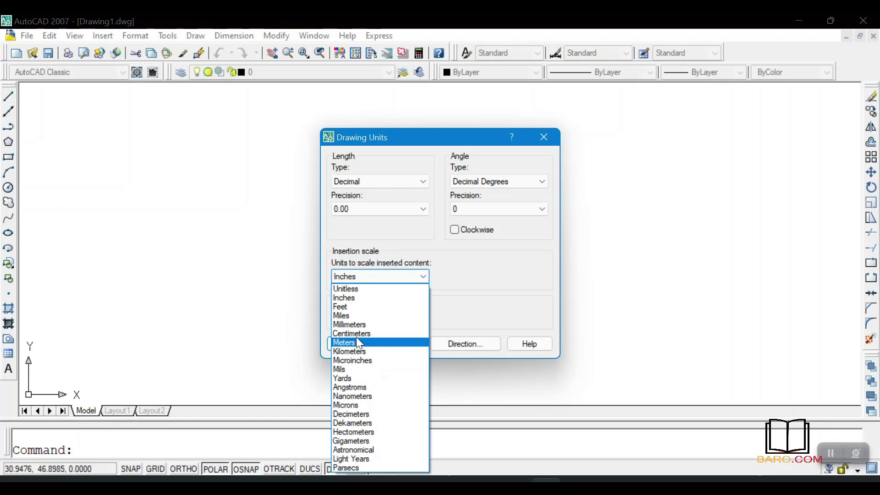
left_click(377, 343)
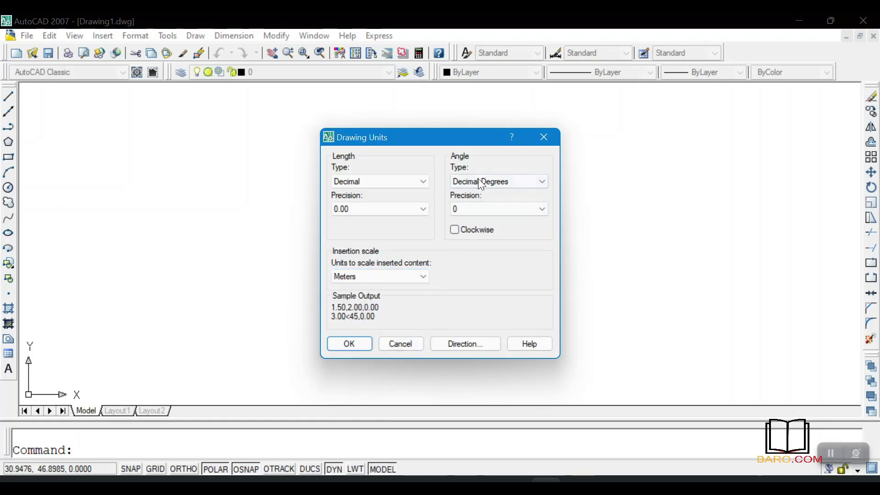
- Review the angle type and Clockwise options, and apply the drawing units settings
left_click(493, 184)
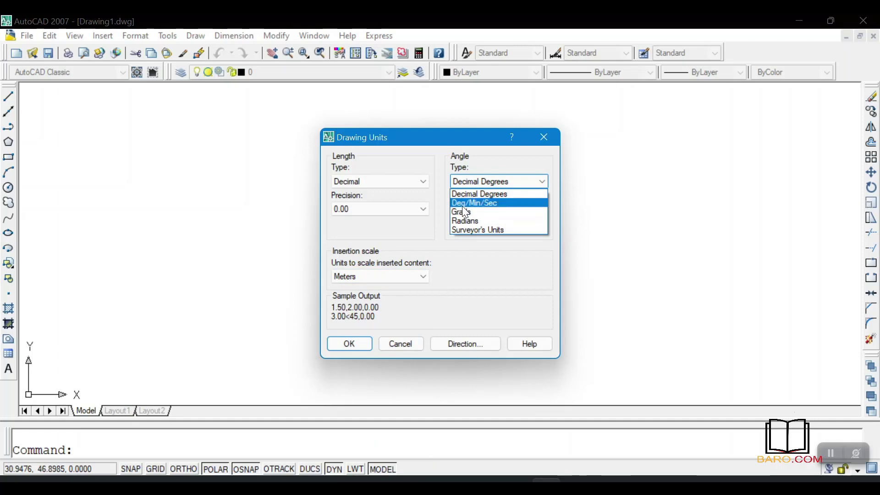
left_click(477, 158)
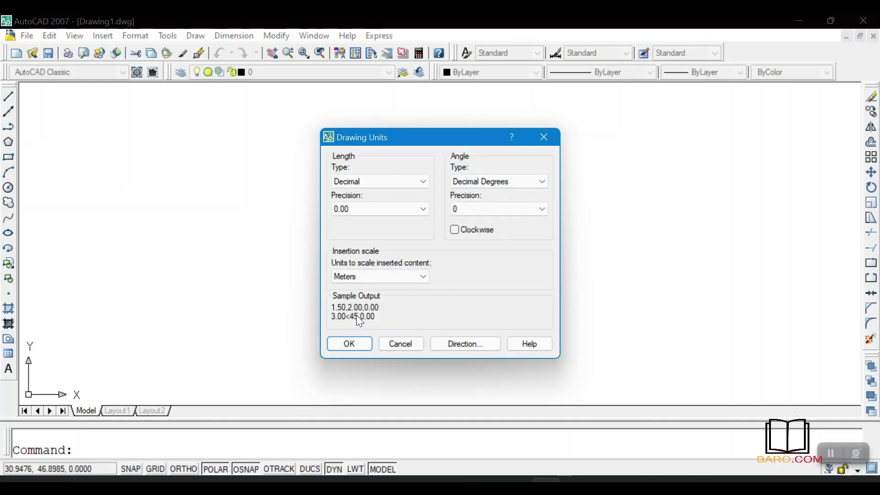
left_click(457, 232)
left_click(463, 231)
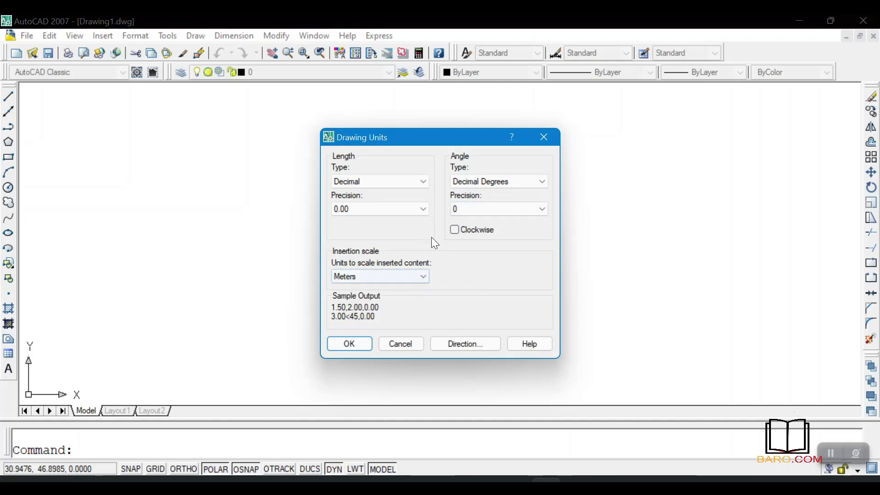
left_click(351, 345)
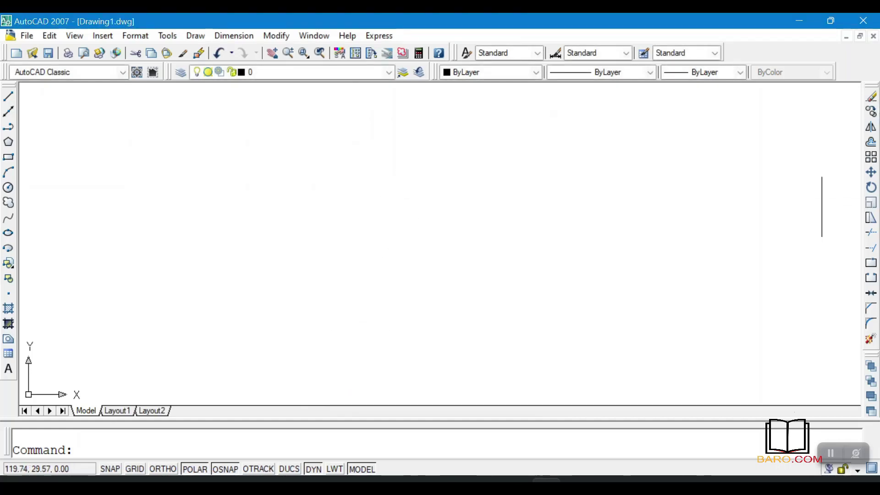
- Draw a vertical line 3 units long in the empty drawing area
left_click(9, 99)
left_click(267, 251)
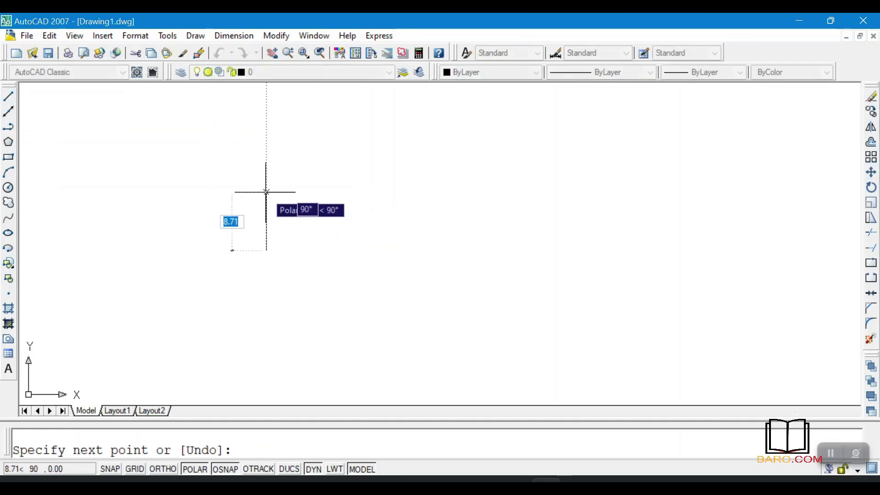
type("3")
key("Return")
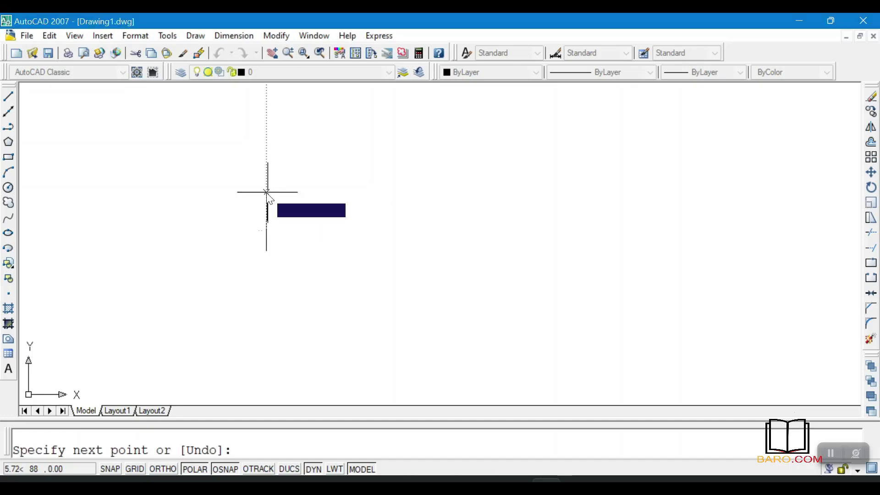
right_click(267, 194)
left_click(315, 203)
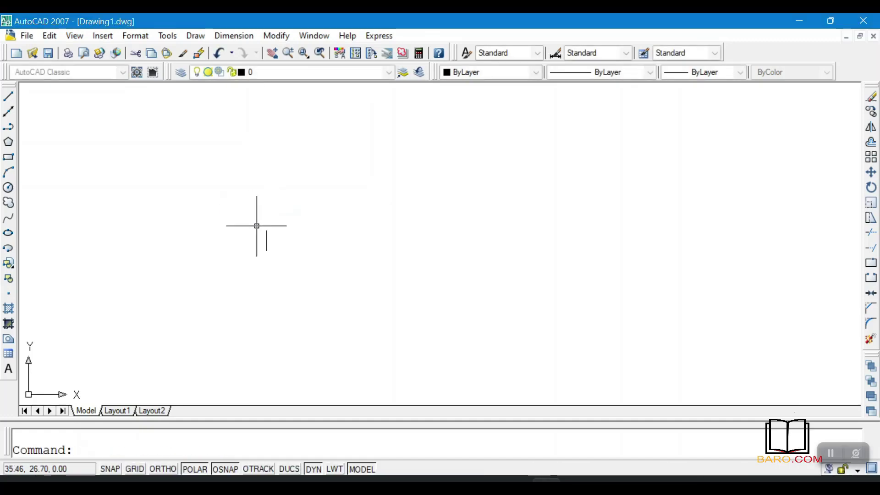
scroll(256, 226, "up", 5)
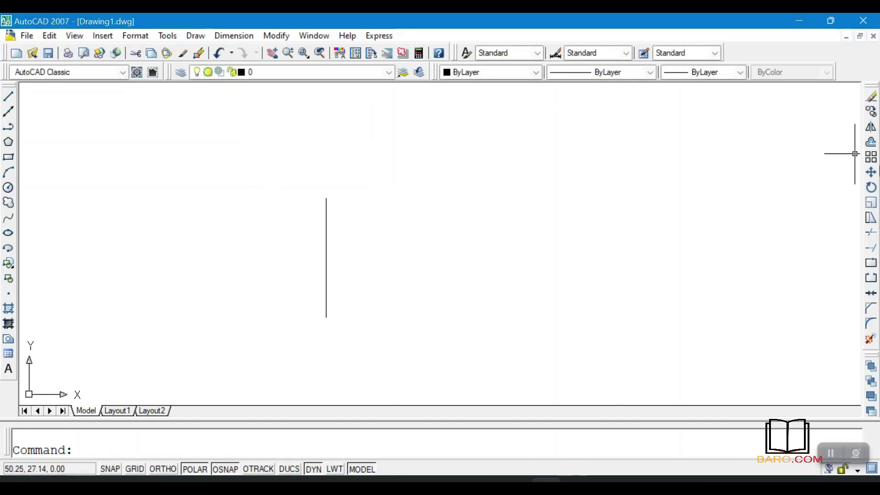
- Set up a rectangular array with 5 rows and 4 columns
left_click(871, 159)
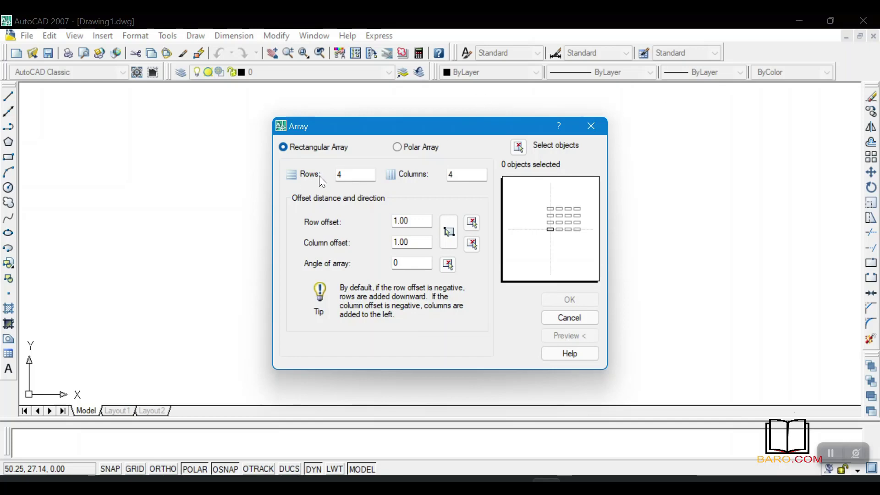
double_click(348, 174)
double_click(459, 179)
double_click(409, 221)
double_click(344, 173)
left_click(466, 175)
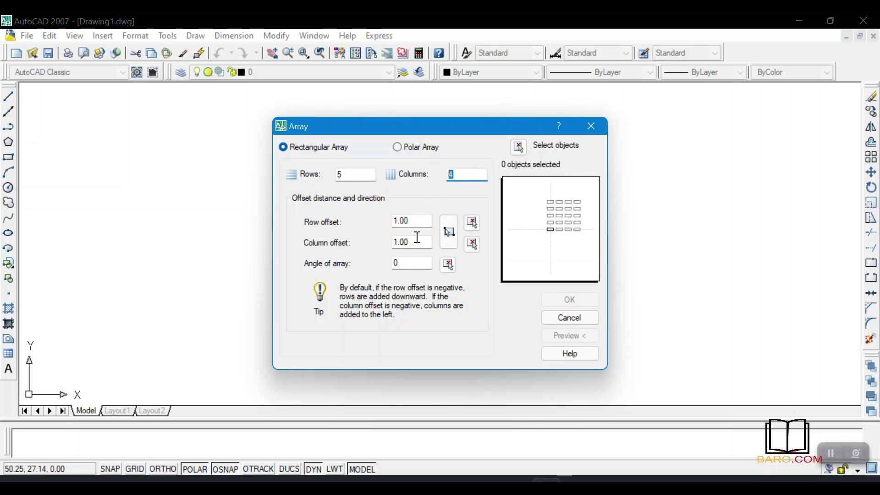
- Set both the row offset and the column offset of the array to 0.50
left_click_drag(417, 222, 391, 222)
left_click(405, 224)
key("BackSpace")
left_click(416, 243)
left_click(402, 242)
key("BackSpace")
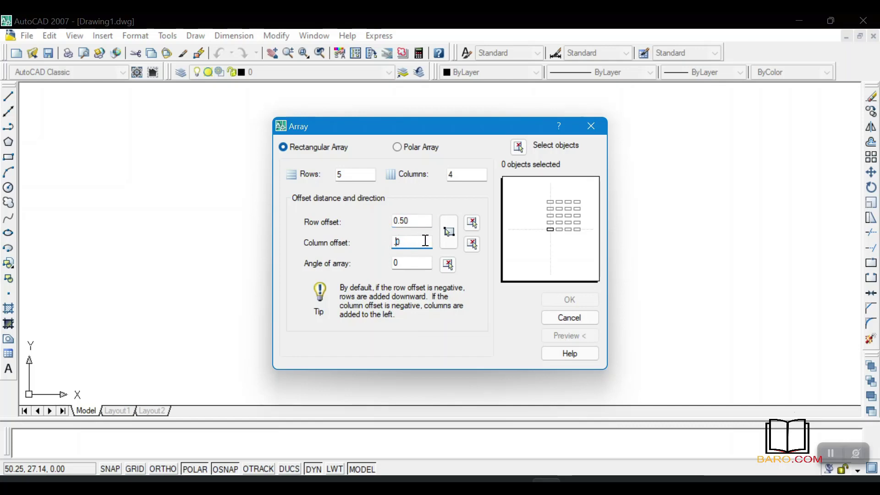
type("5")
left_click(413, 264)
- Choose the vertical line as the source object and create the rectangular array
left_click(519, 147)
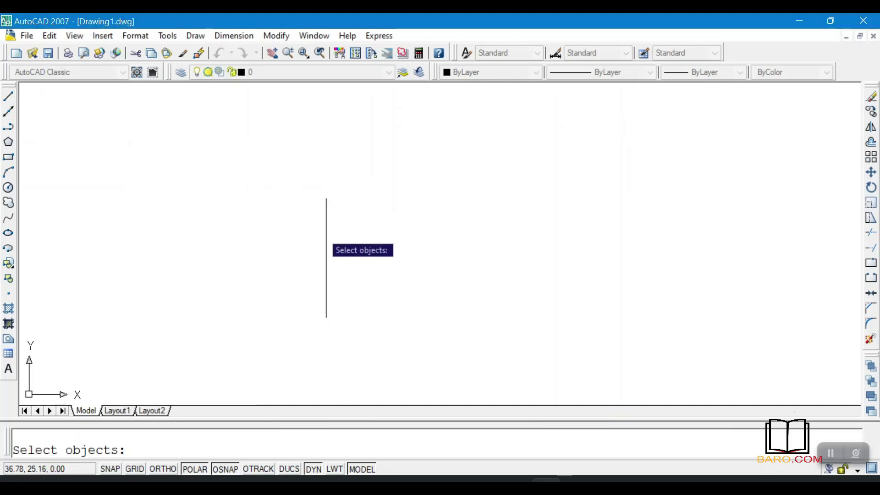
left_click(328, 227)
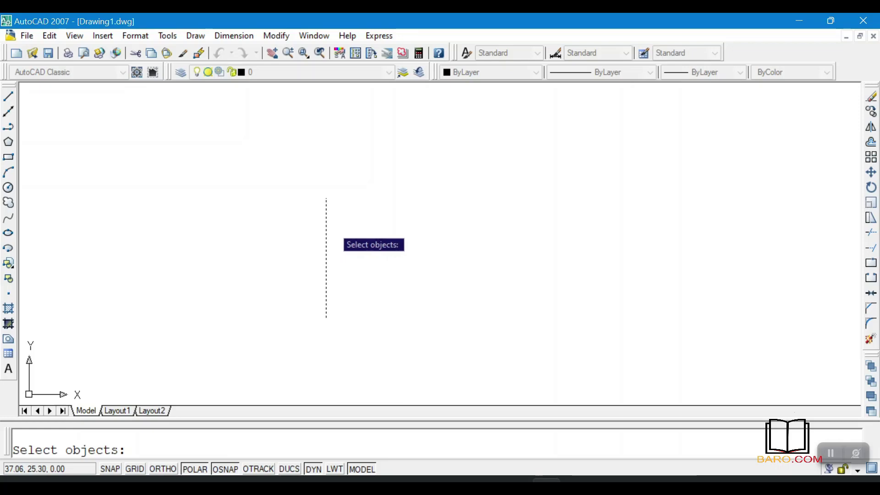
key("Return")
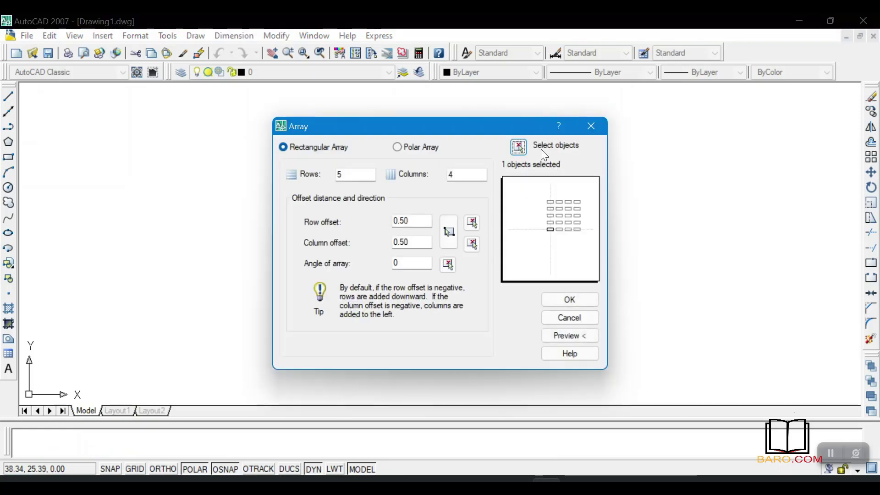
left_click(570, 300)
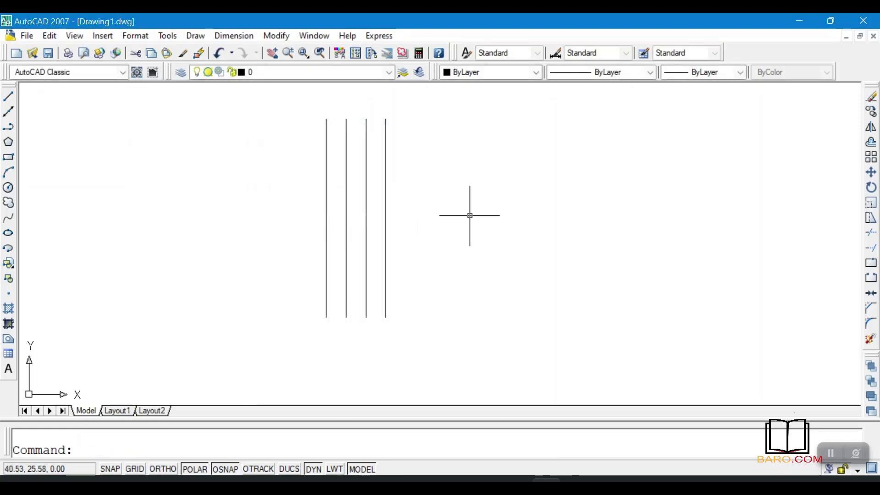
left_click(8, 96)
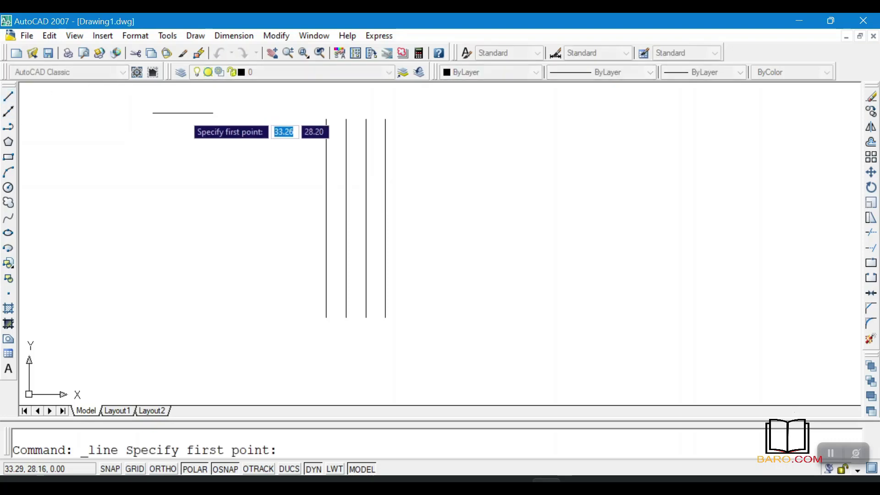
left_click(326, 119)
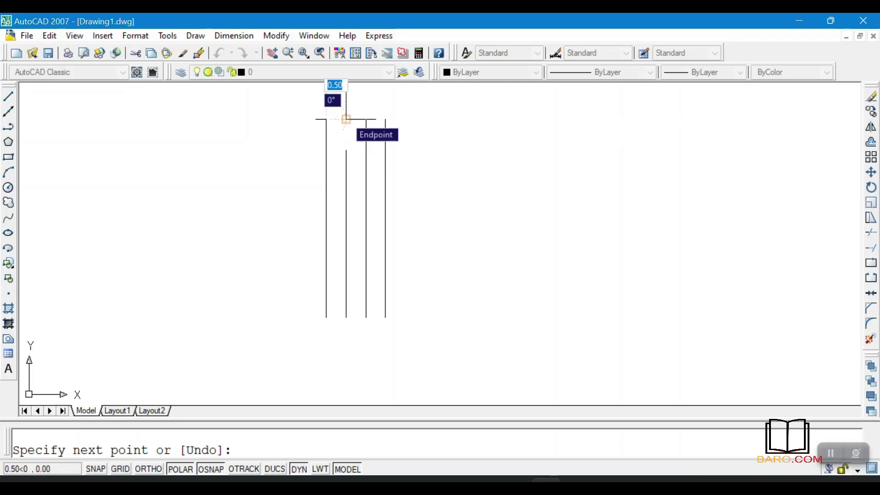
key("Escape")
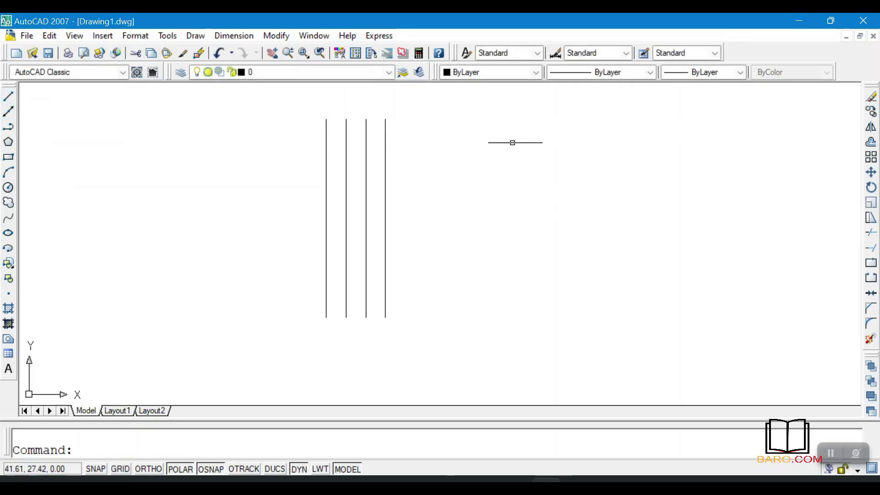
- Erase the three columns of copied lines beside the original line's column
left_click(475, 137)
left_click(338, 219)
key("Delete")
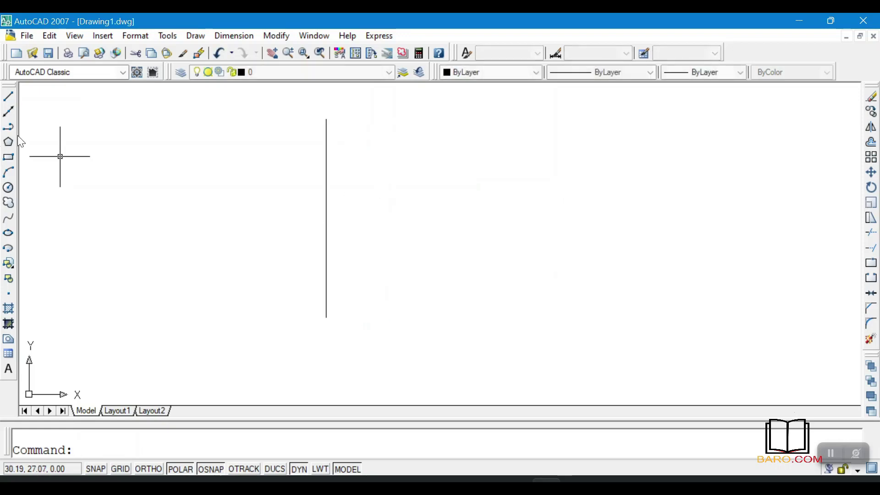
left_click(8, 96)
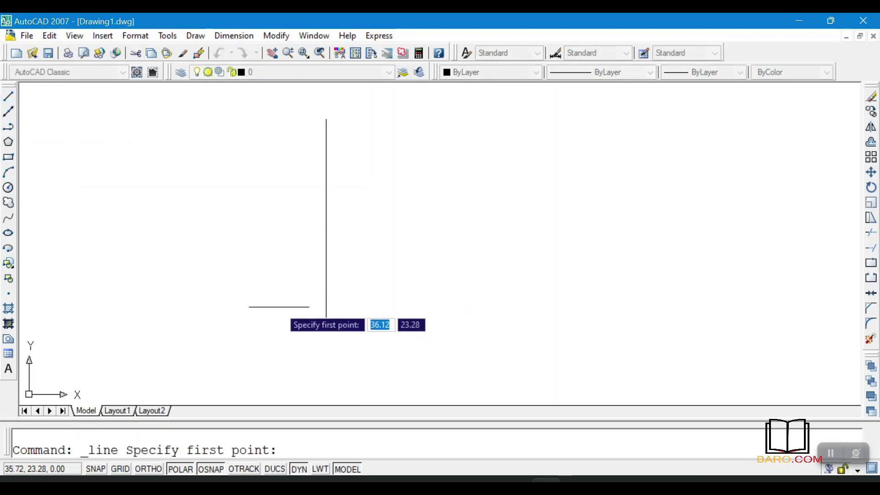
left_click(279, 307)
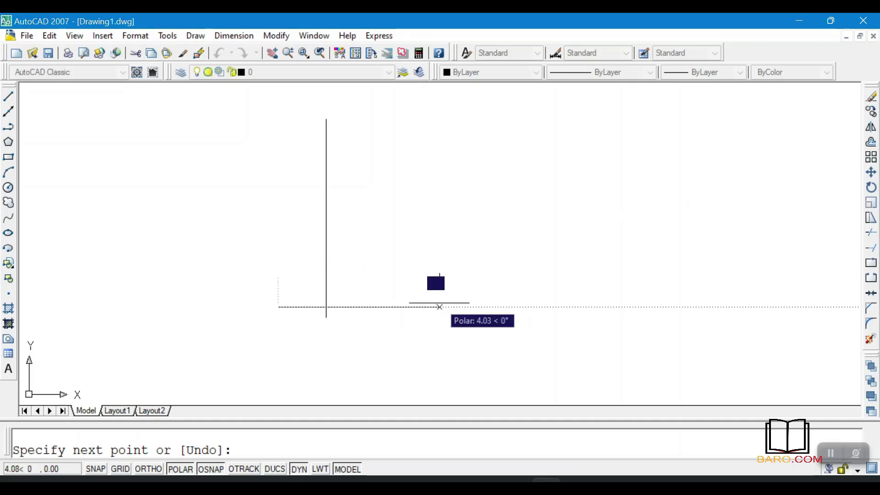
key("Escape")
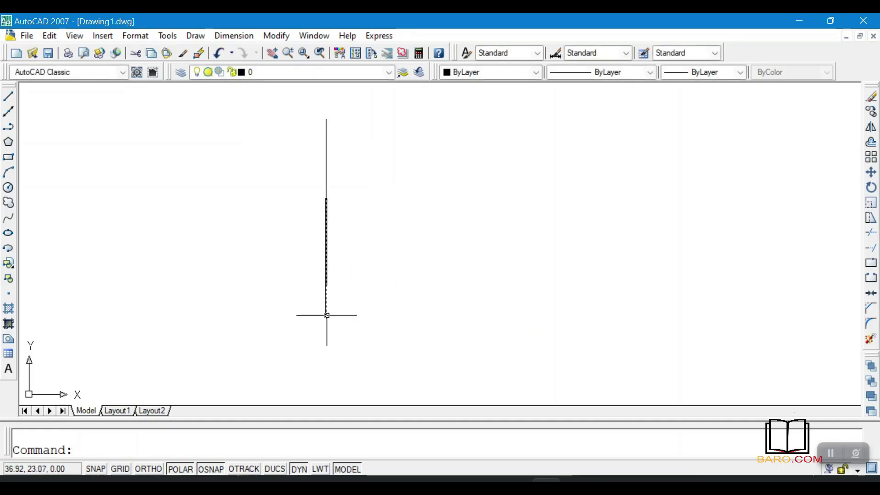
- Erase the remaining overlapping vertical lines one by one until the drawing is empty
left_click(327, 310)
key("Escape")
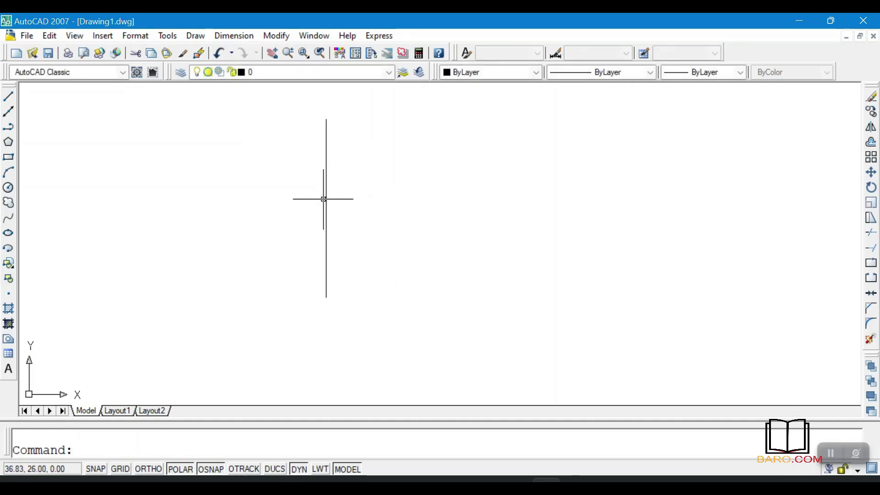
left_click(325, 199)
key("Escape")
left_click(325, 203)
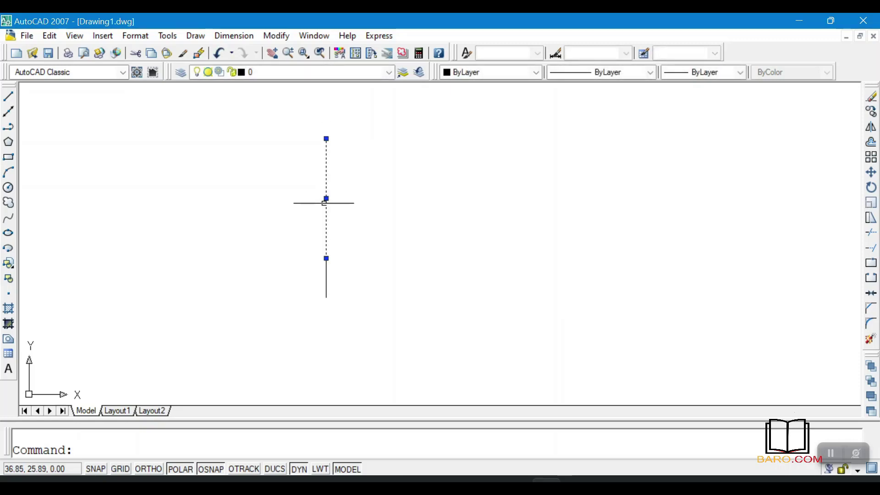
key("Escape")
left_click(325, 219)
key("Escape")
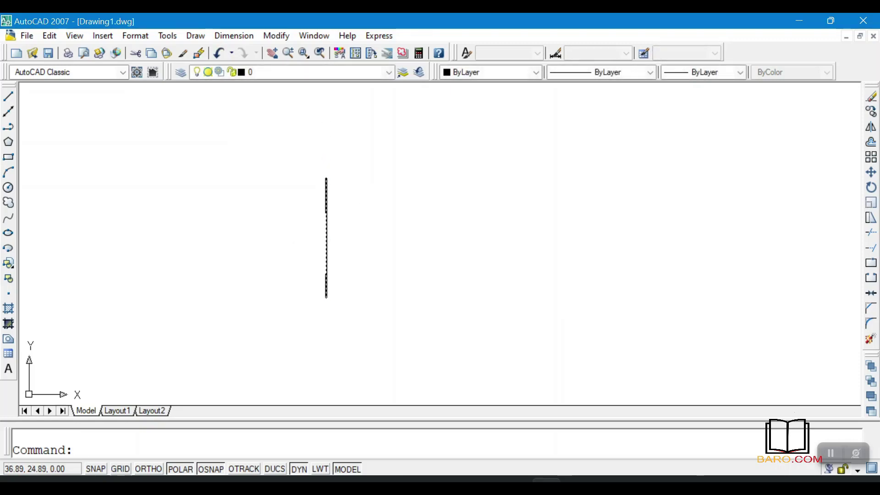
left_click(327, 242)
key("Delete")
- Draw a short vertical line and a longer horizontal line crossing it to form a cross
left_click(9, 95)
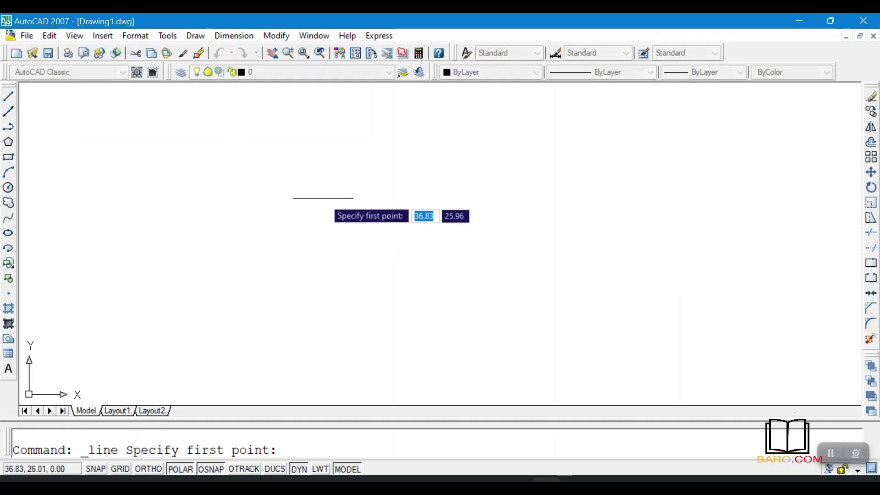
left_click(323, 198)
right_click(324, 277)
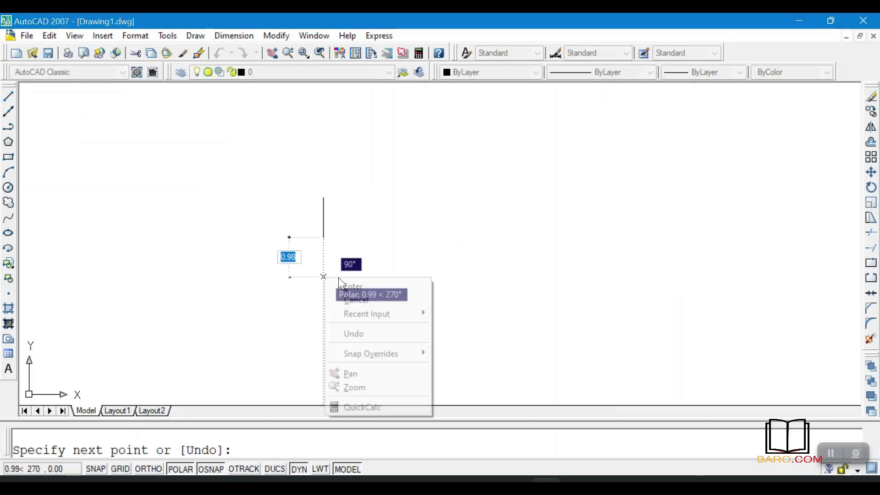
left_click(340, 286)
key("Return")
left_click(303, 226)
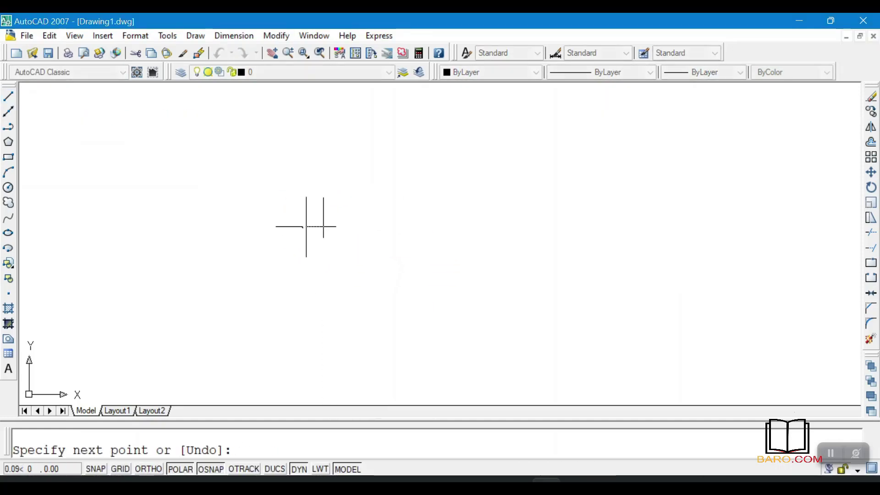
right_click(358, 230)
left_click(389, 237)
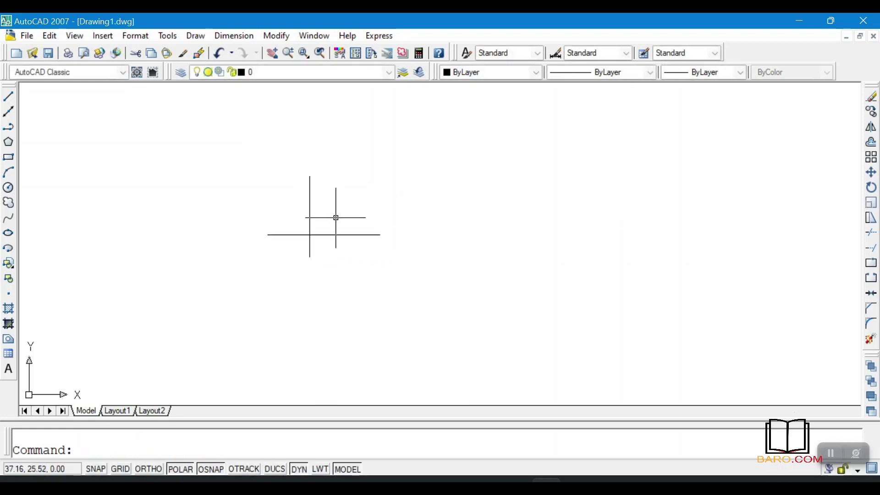
- Create a rectangular array of both crossing lines with 5 rows, 4 columns and 0.50 row and column offsets
left_click(871, 157)
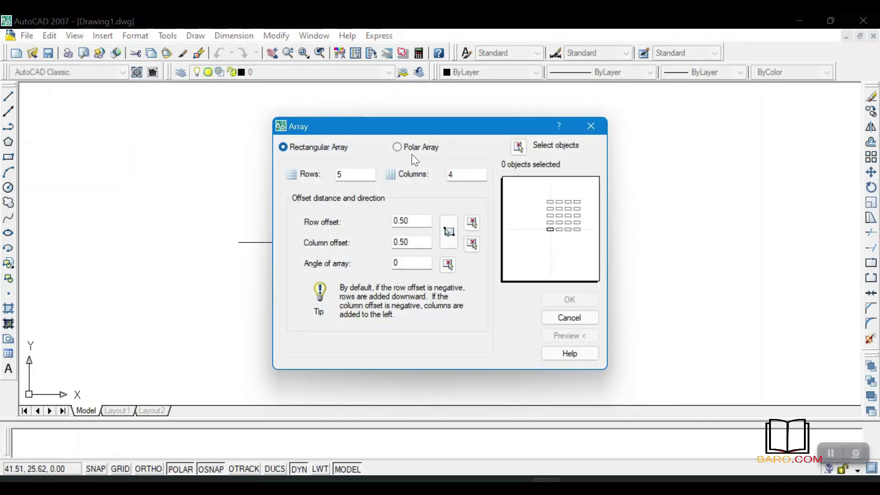
double_click(456, 173)
double_click(407, 223)
left_click(518, 147)
left_click(349, 242)
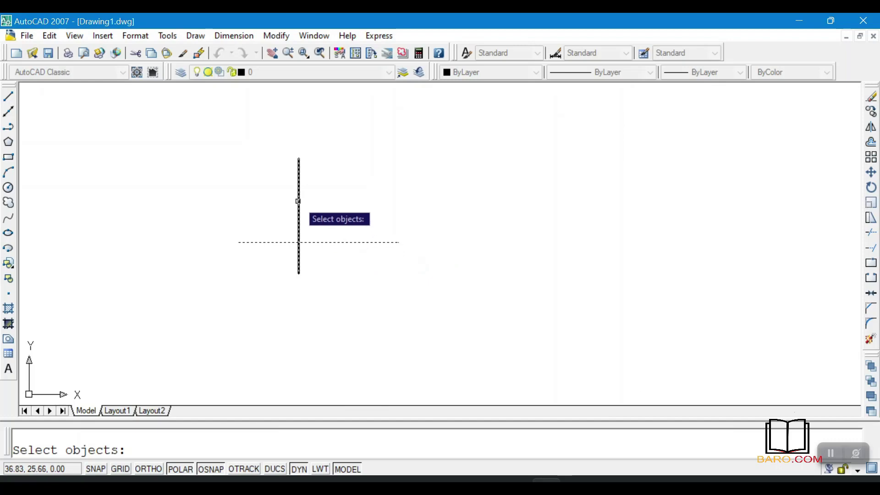
key("Return")
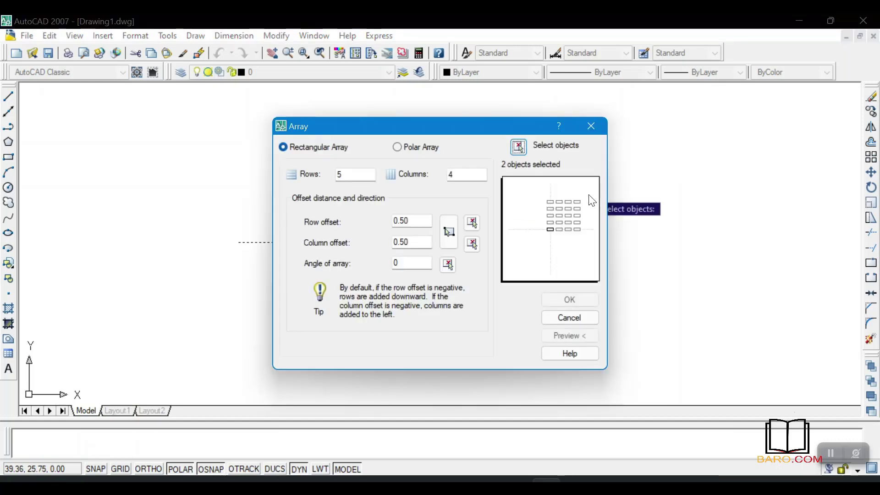
left_click(559, 300)
scroll(361, 241, "down", 3)
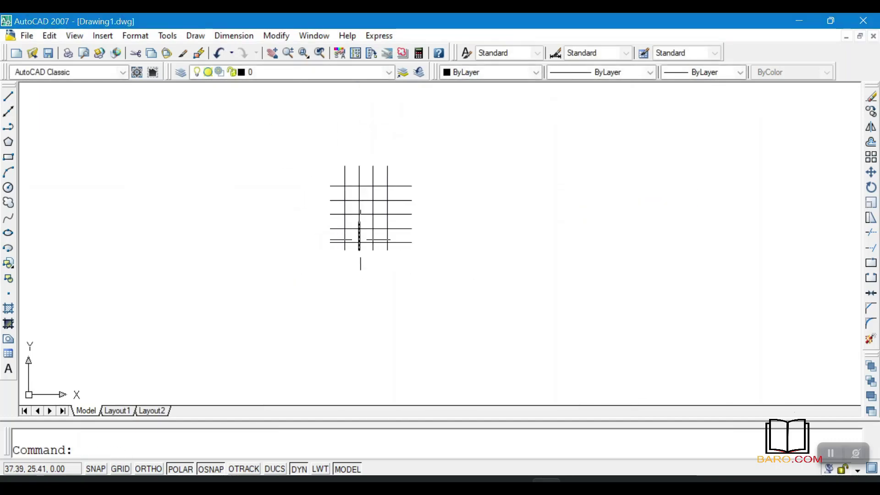
scroll(362, 229, "up", 2)
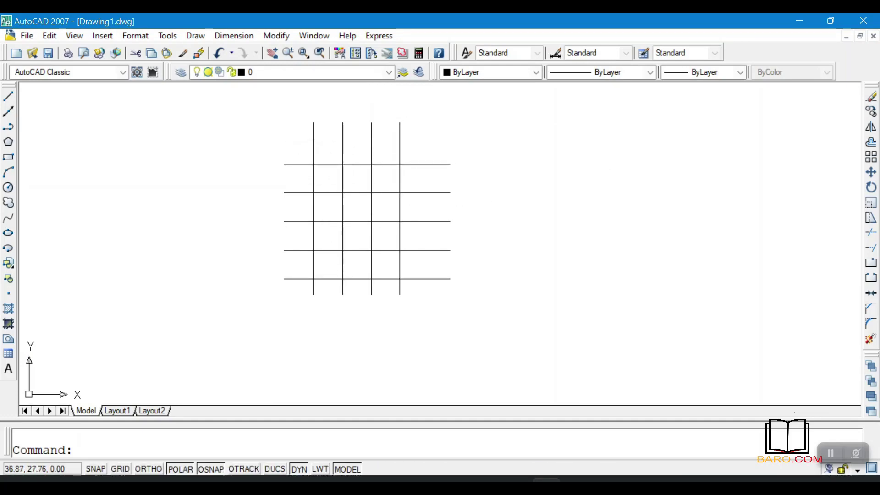
left_click(312, 103)
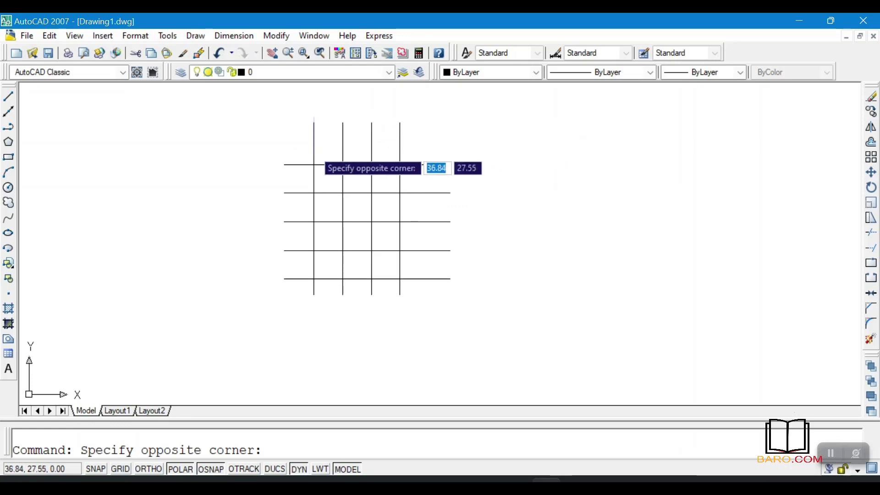
left_click(321, 164)
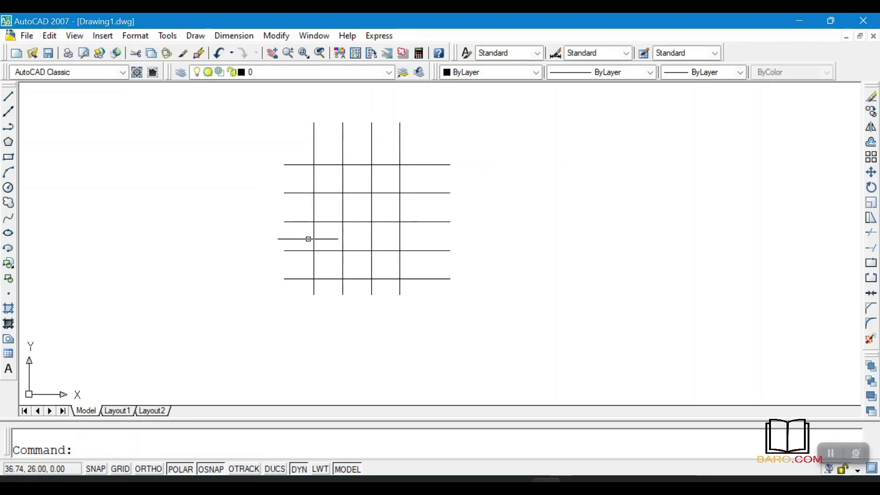
- Draw a 1 by 1 square in the empty area to the right of the line grid
scroll(257, 223, "down", 3)
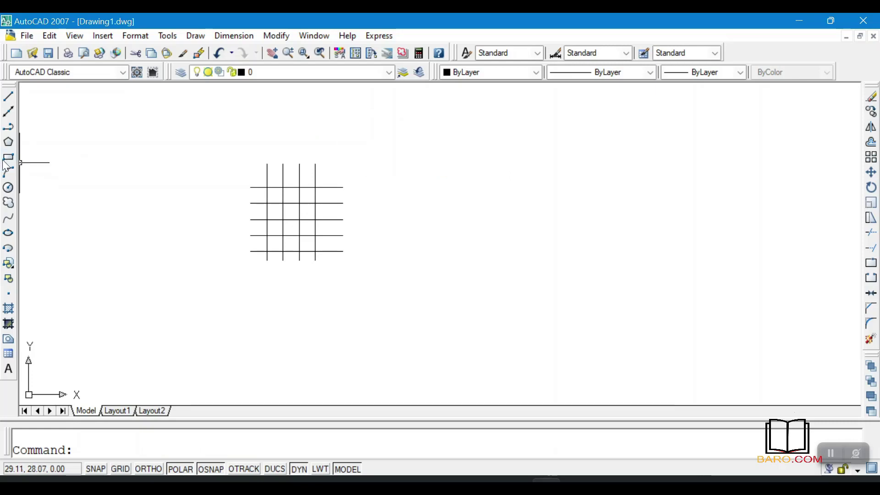
left_click(12, 156)
middle_click_drag(482, 226, 292, 220)
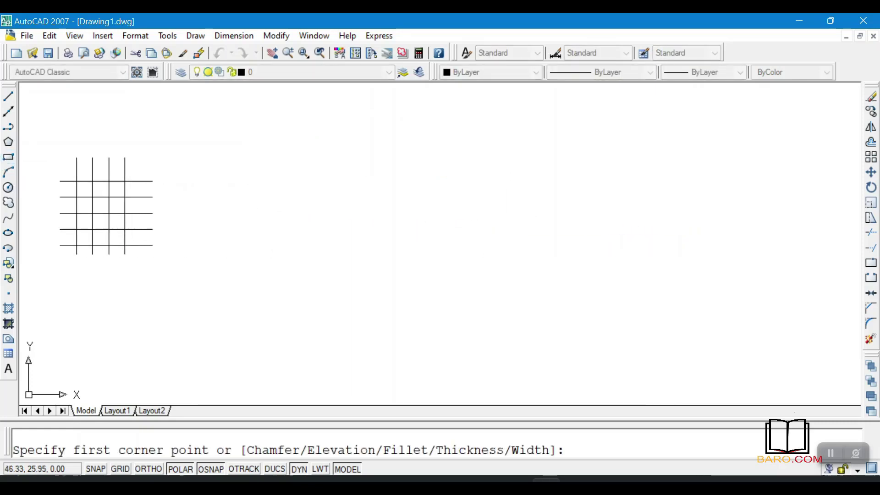
left_click(314, 185)
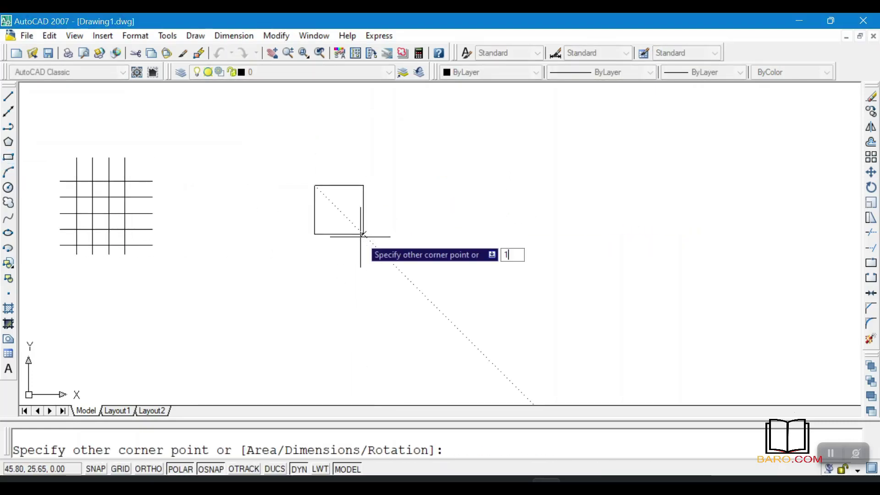
type("1,")
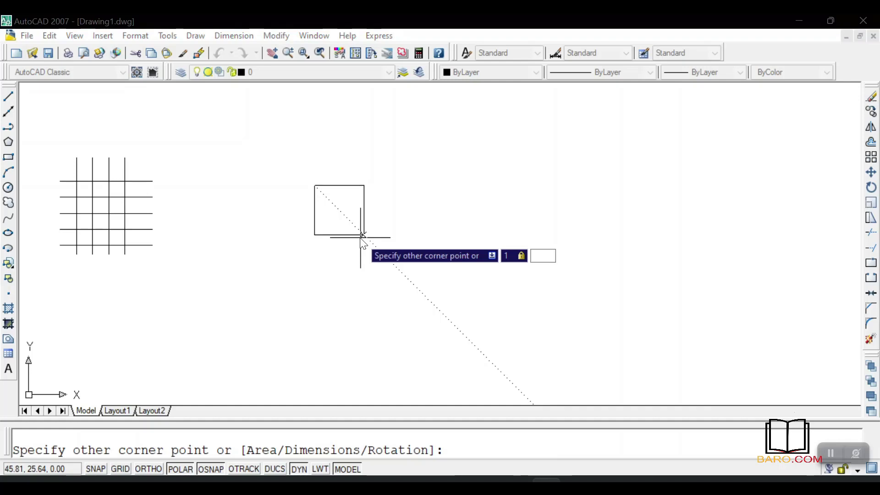
type("1")
key("Return")
- Set up a rectangular array with 5 rows, 5 columns, row and column offsets of 1 and an array angle of 45
middle_click_drag(352, 152, 350, 246)
left_click(871, 158)
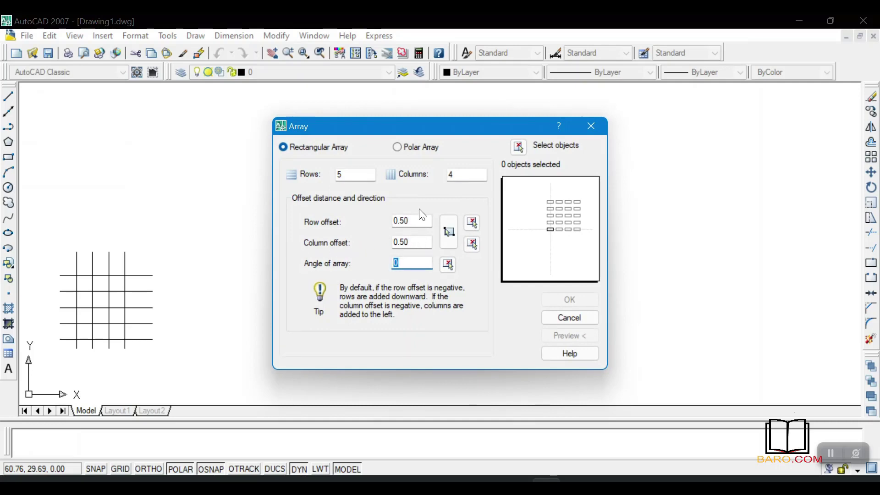
double_click(357, 176)
key("Tab")
key("Tab")
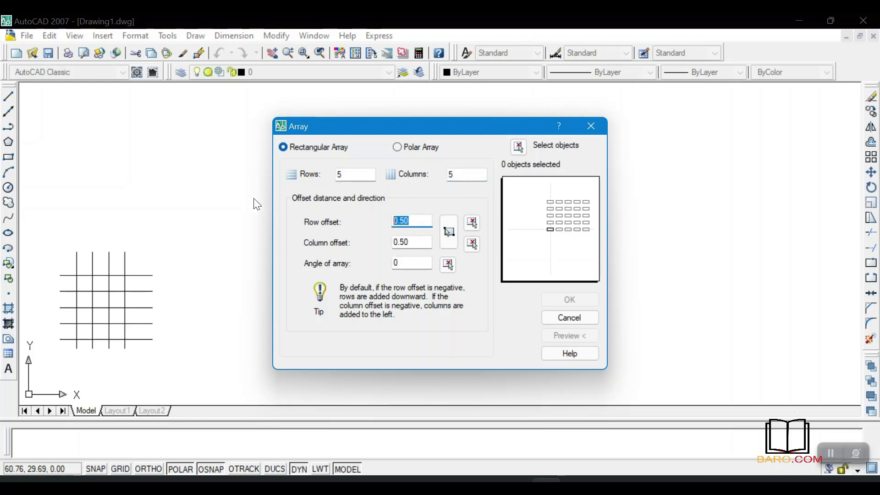
type("1")
key("Tab")
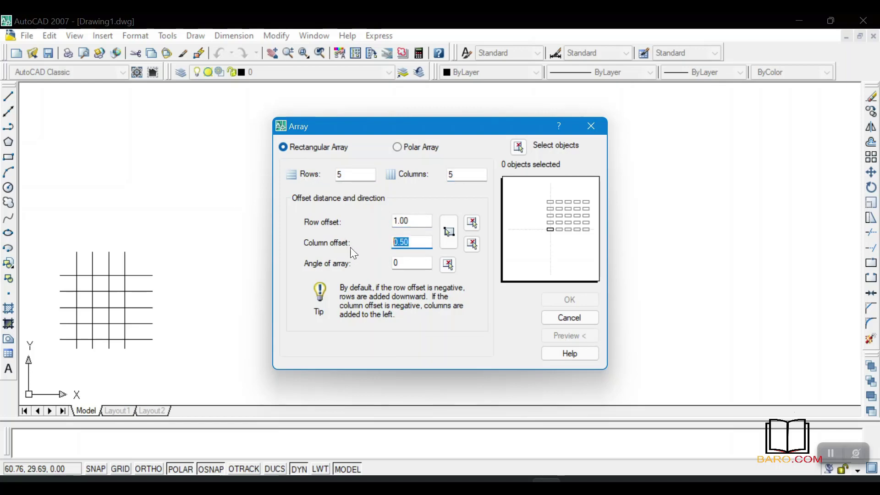
type("1")
left_click(403, 262)
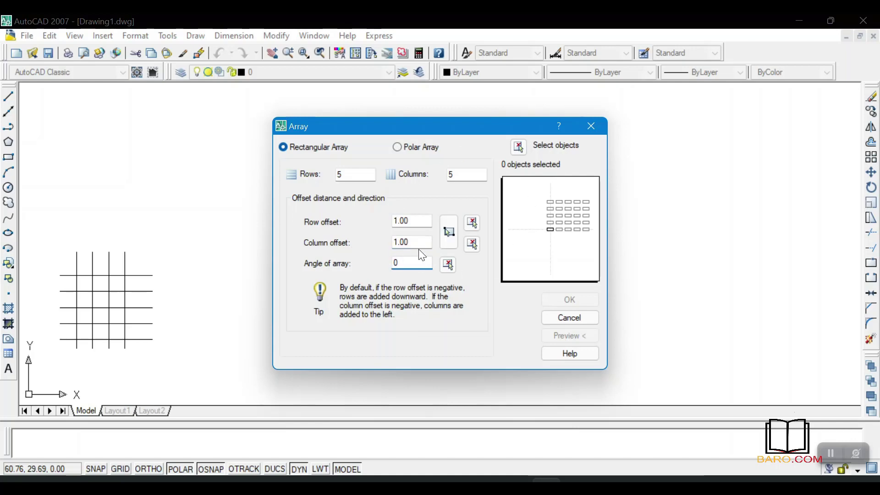
left_click_drag(407, 265, 381, 264)
type("45")
left_click(415, 245)
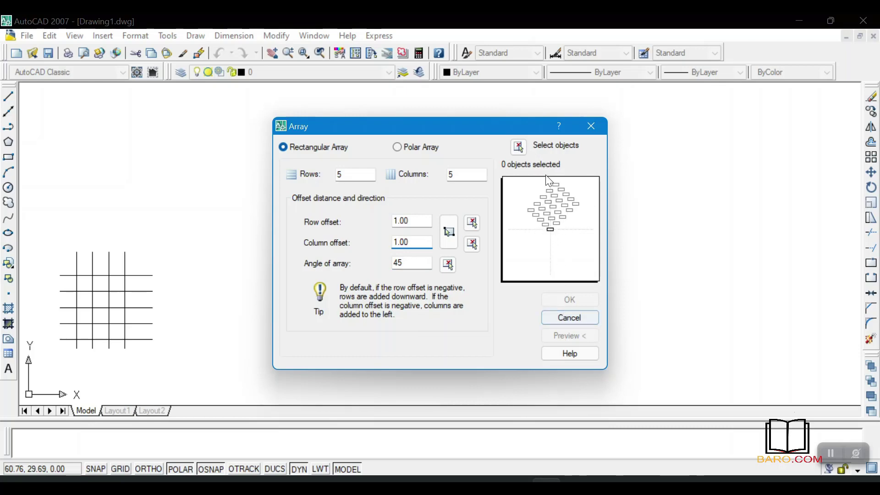
- Try the angled array on the square with these settings and undo it
left_click(518, 147)
left_click(324, 248)
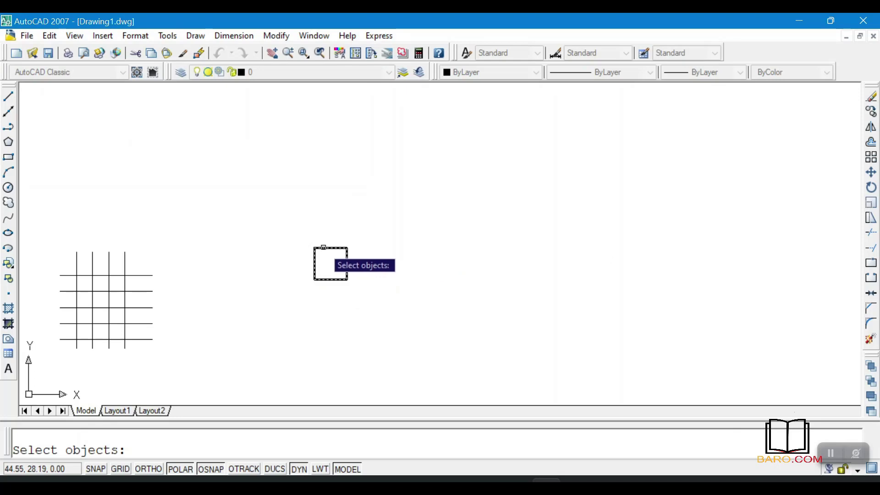
key("Return")
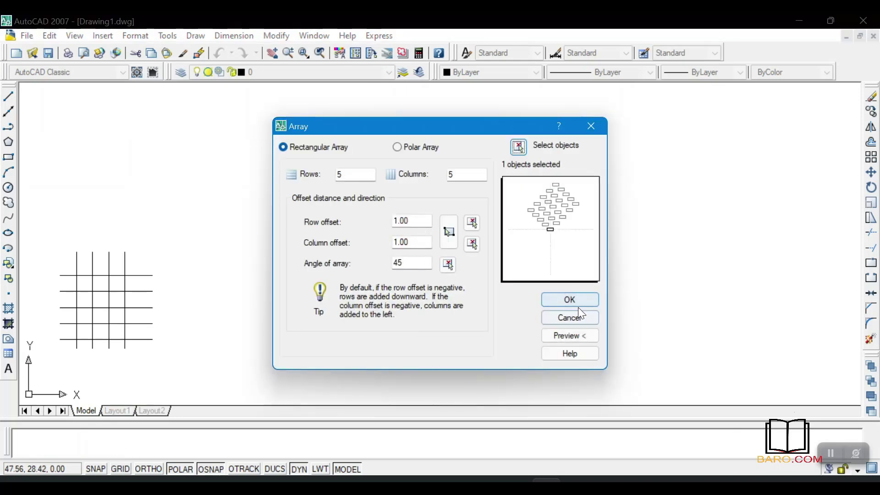
left_click(573, 300)
scroll(394, 224, "down", 4)
scroll(388, 223, "up", 4)
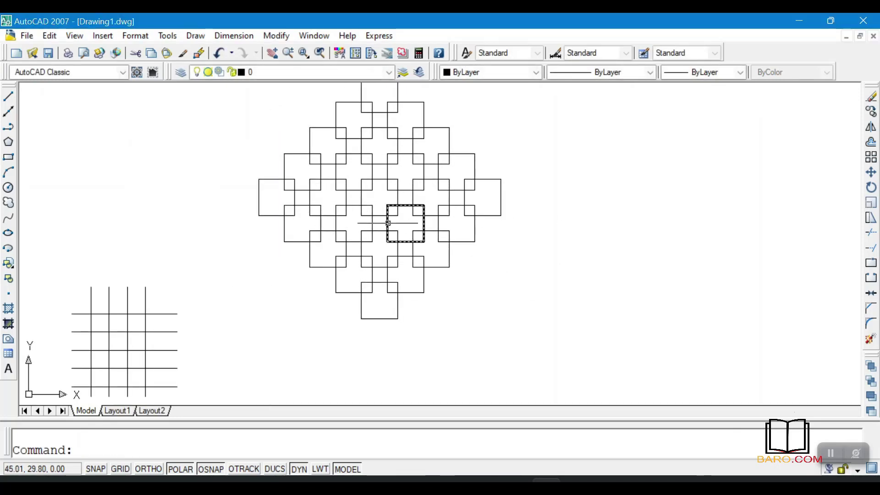
key("ctrl+z")
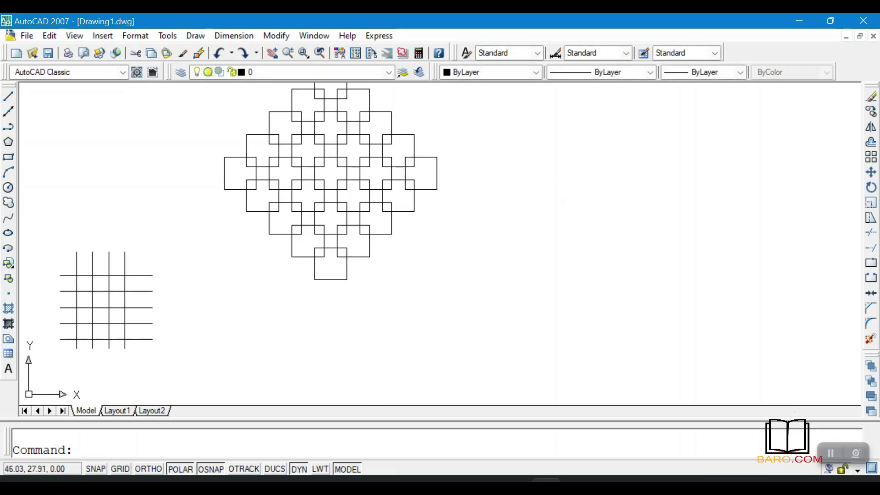
key("ctrl+z")
- Set both the row offset and the column offset of the rectangular array to 3
left_click(871, 158)
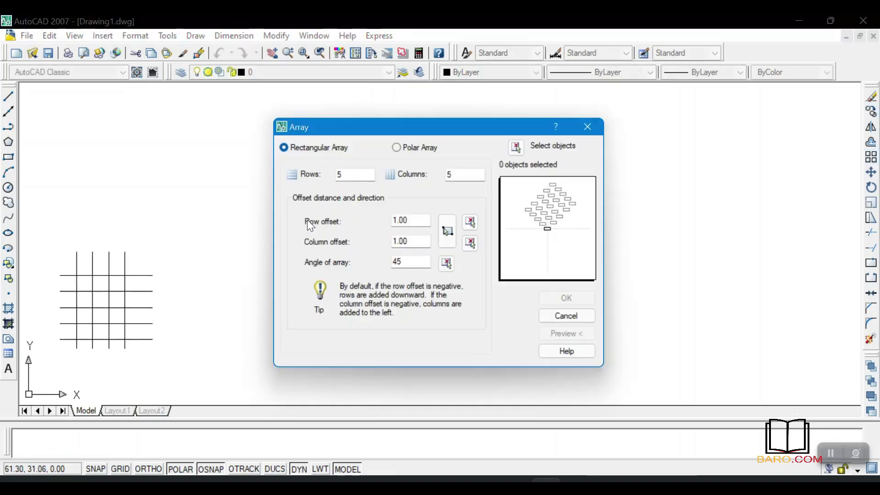
left_click_drag(418, 222, 285, 223)
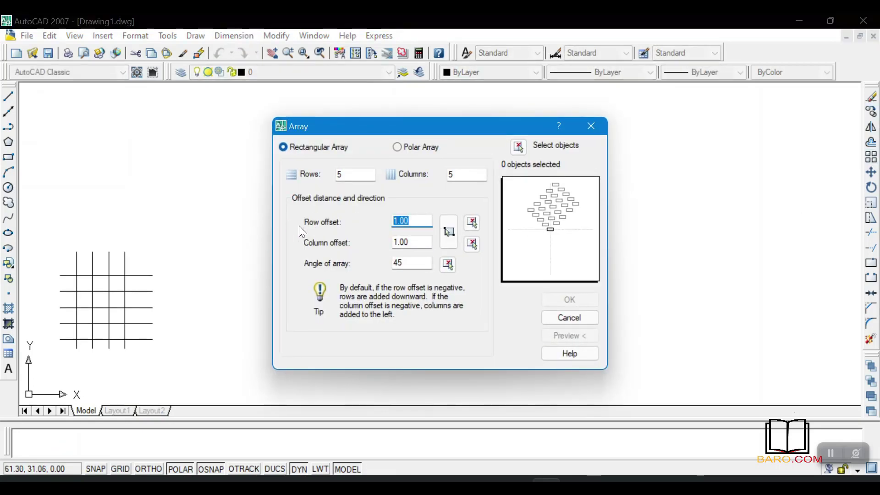
type("3")
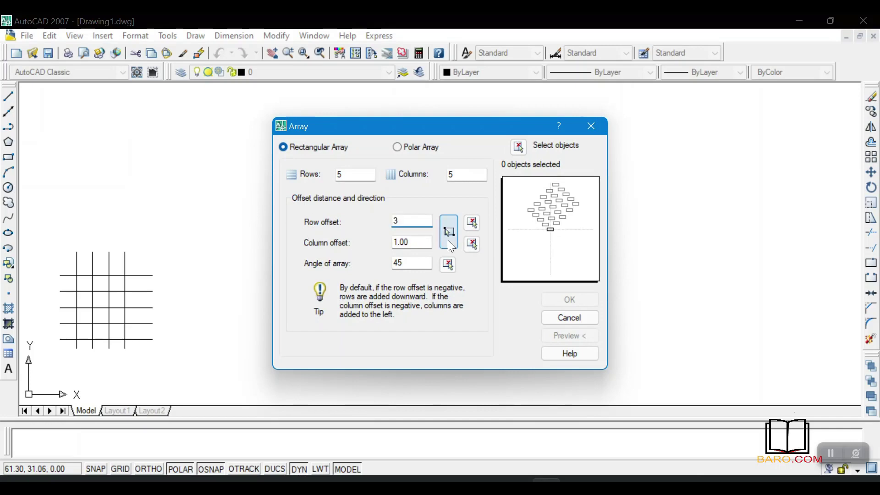
left_click_drag(416, 241, 336, 246)
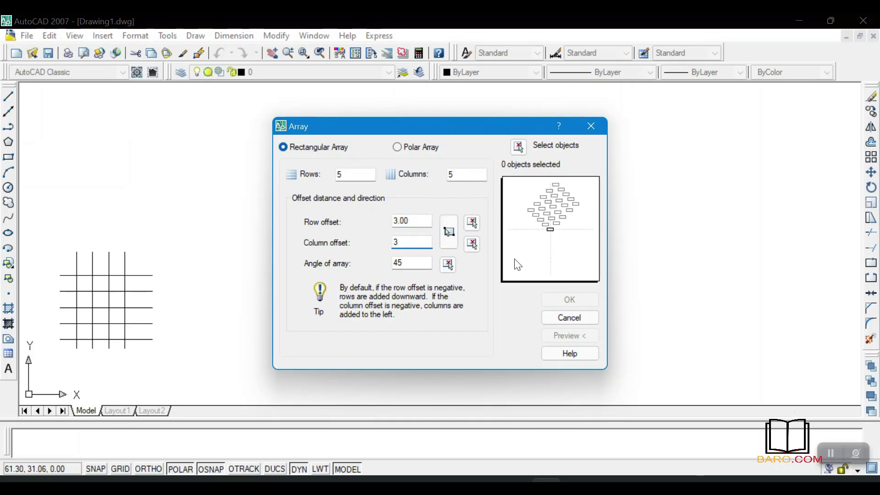
- Choose the square as the source object and create the 5 by 5 array at 45 degrees
left_click(519, 147)
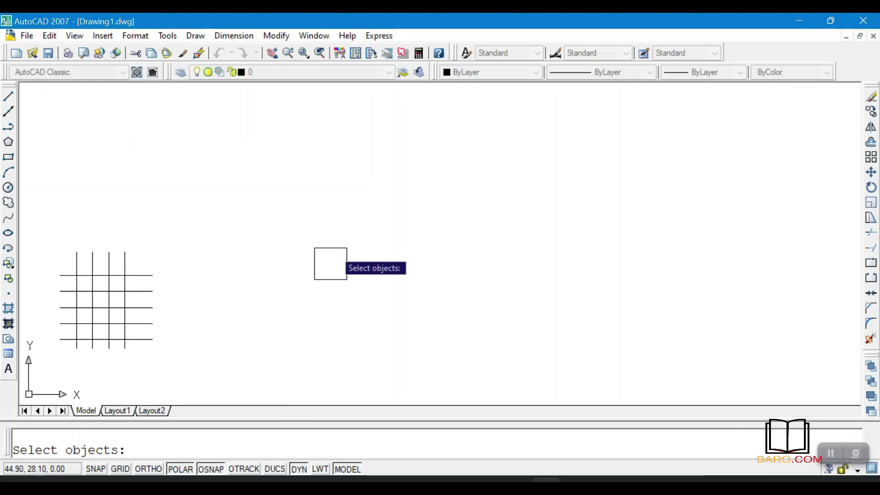
left_click(333, 250)
left_click(332, 248)
key("Return")
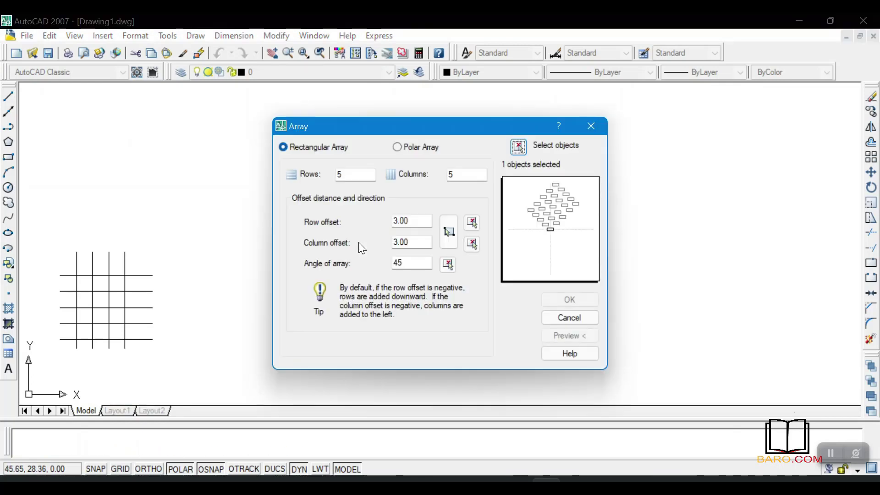
left_click(556, 298)
scroll(396, 195, "down", 3)
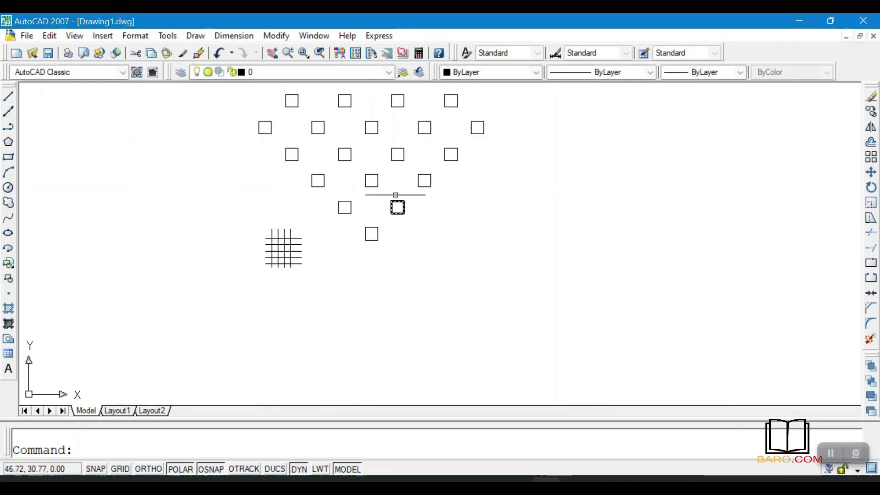
scroll(435, 165, "down", 1)
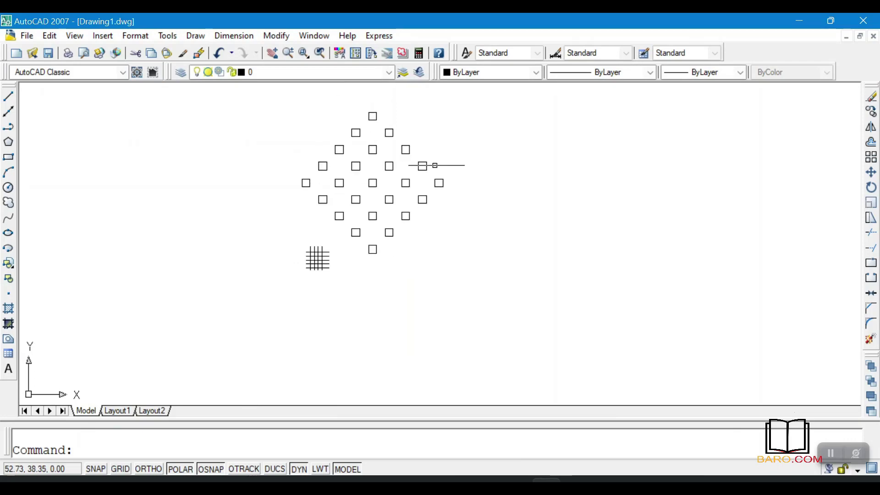
- Erase the line grid and all arrayed squares except the rightmost one
left_click(420, 109)
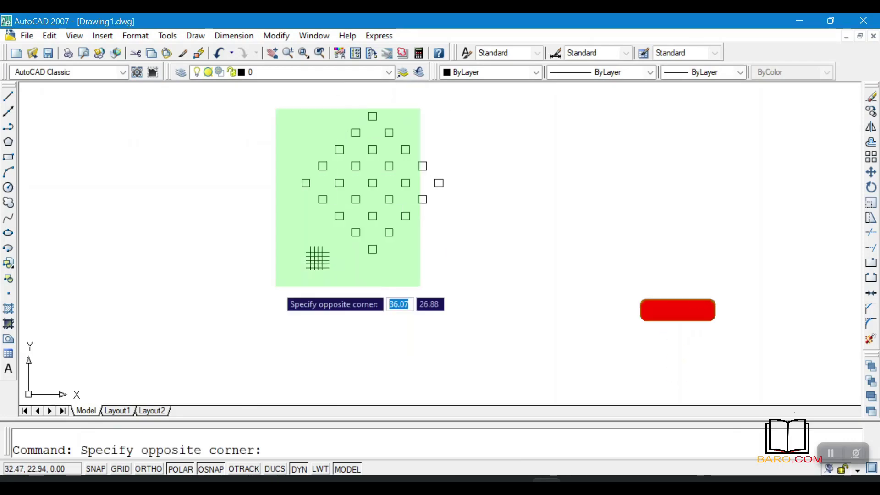
left_click(276, 286)
key("Delete")
scroll(465, 172, "up", 5)
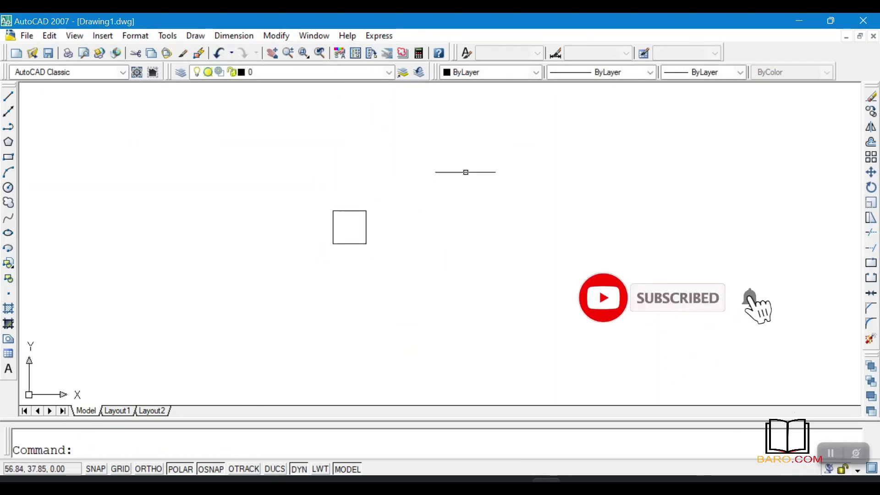
left_click(349, 244)
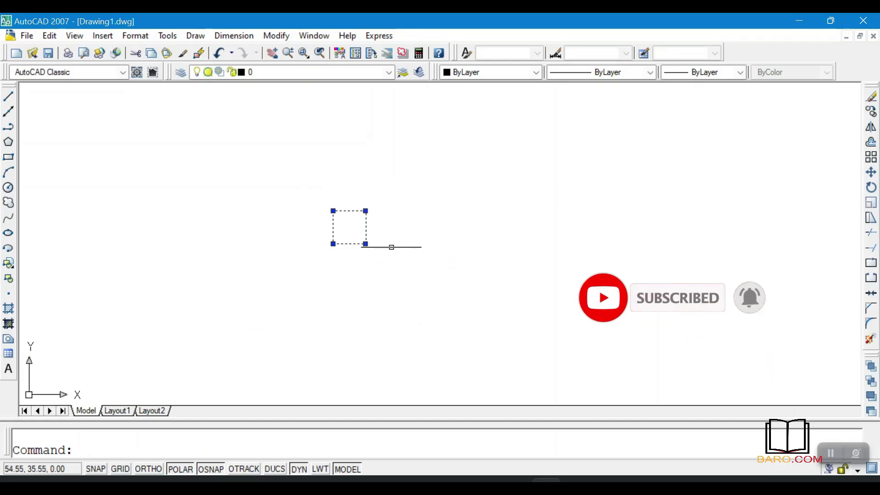
key("Escape")
- Configure a polar array using Total number of items & Angle to fill, with 6 items over 360 degrees
left_click(871, 157)
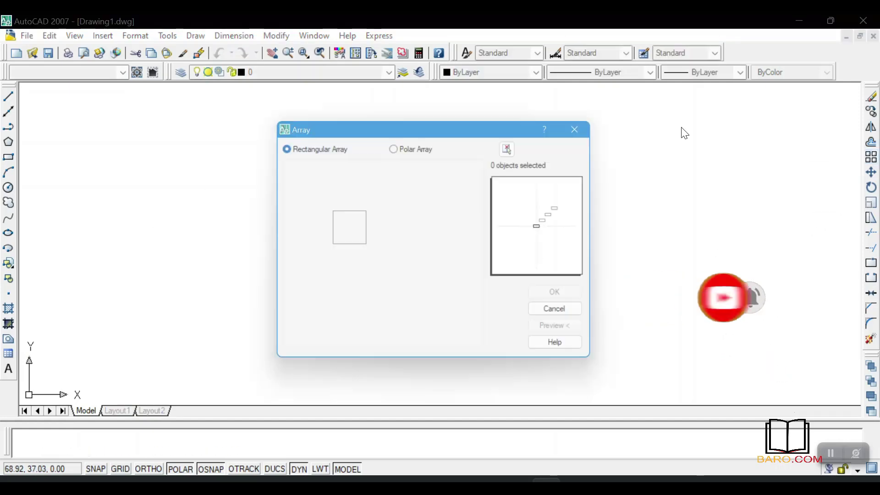
left_click(411, 148)
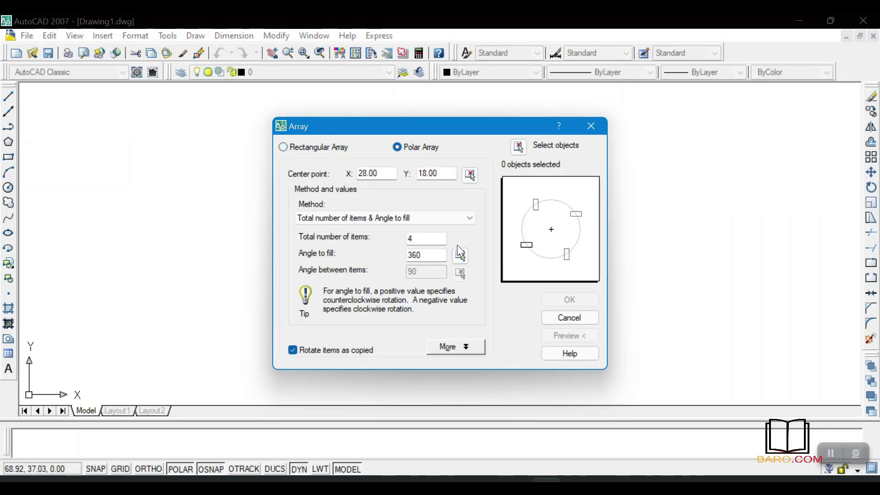
left_click(381, 219)
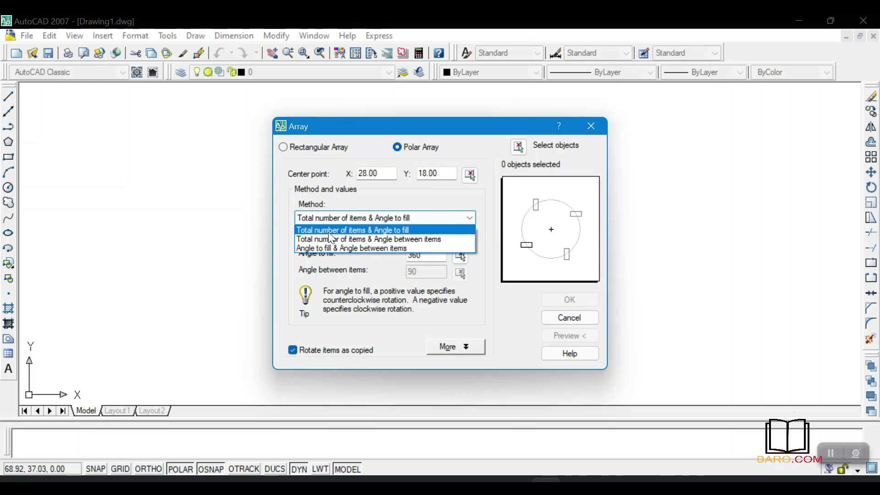
left_click(421, 228)
left_click(421, 239)
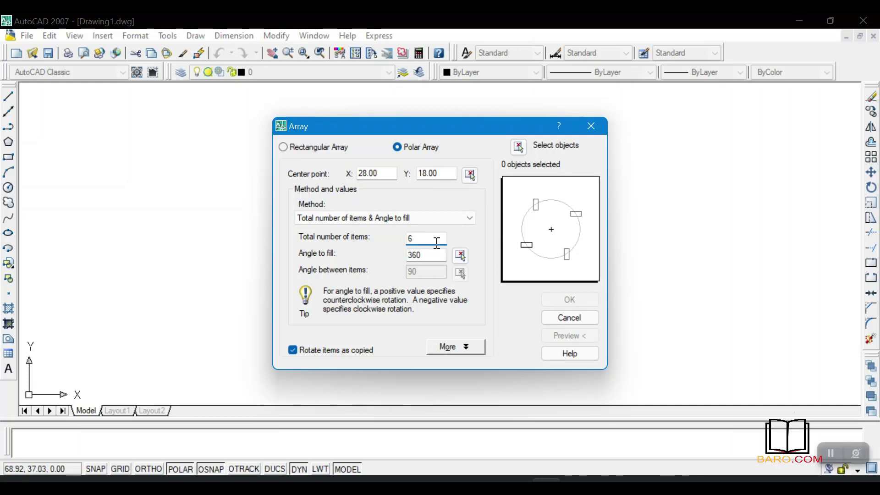
left_click_drag(422, 257, 396, 257)
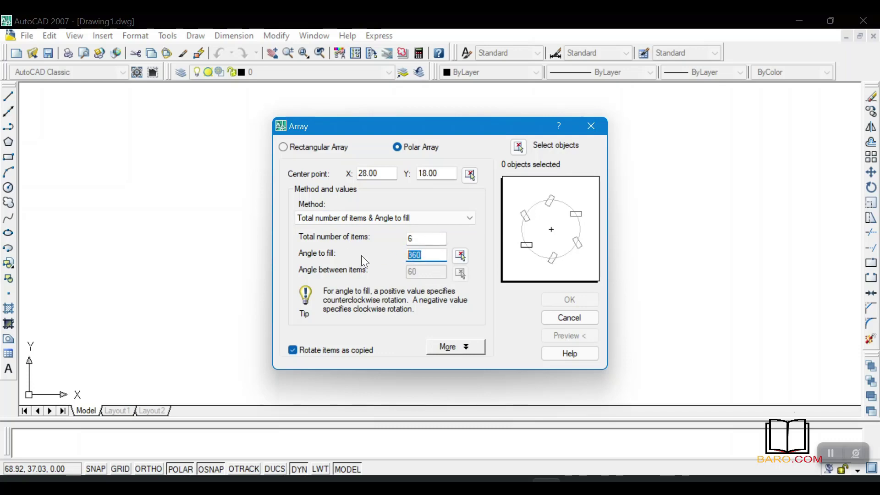
left_click(423, 257)
left_click(423, 239)
- Try the polar array on the square with the default centre point and undo it
left_click(519, 146)
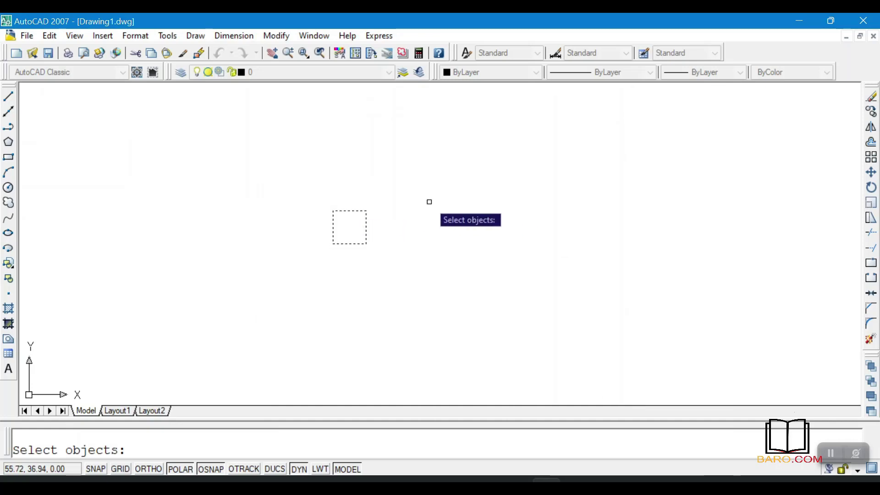
key("Return")
left_click(564, 299)
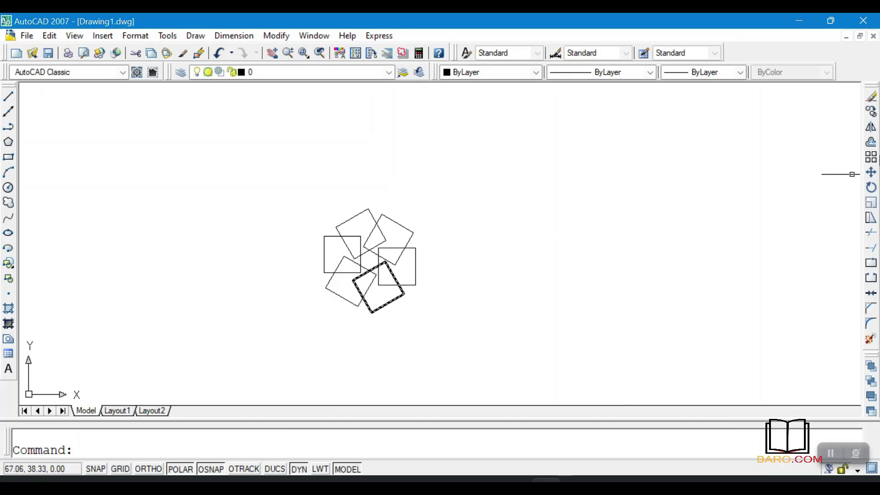
key("ctrl+z")
key("ctrl+z")
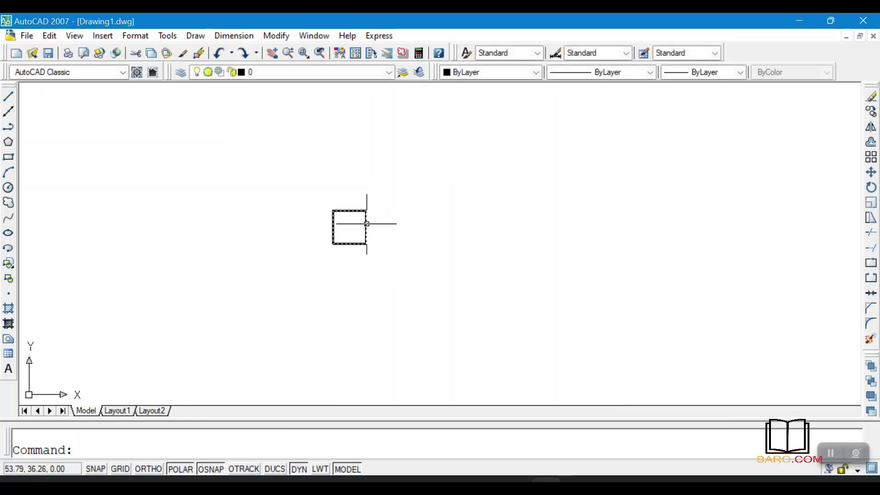
left_click(875, 158)
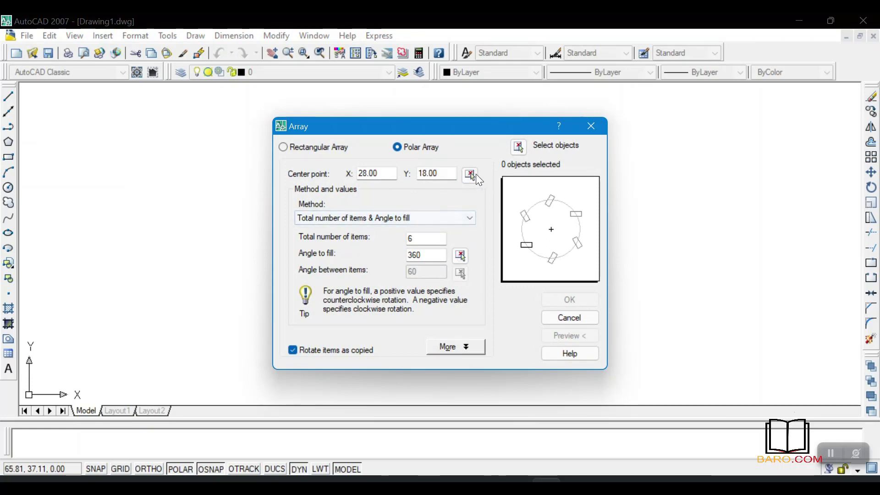
double_click(384, 176)
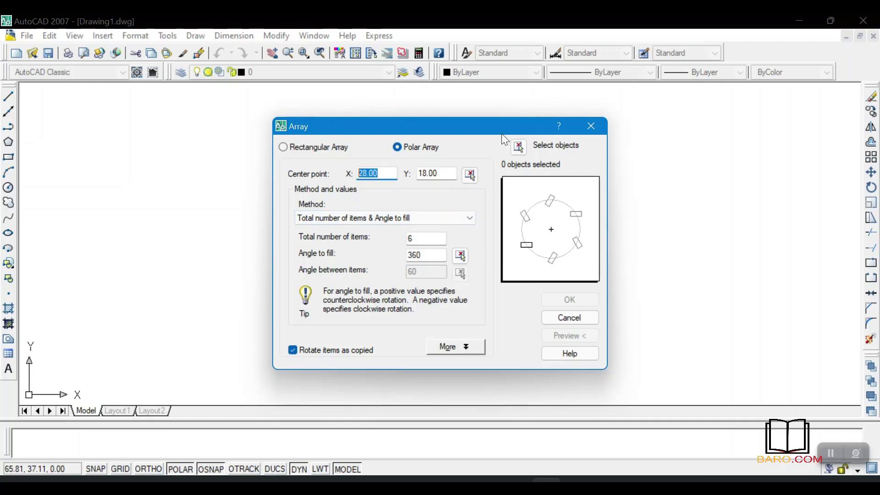
left_click_drag(448, 120, 585, 152)
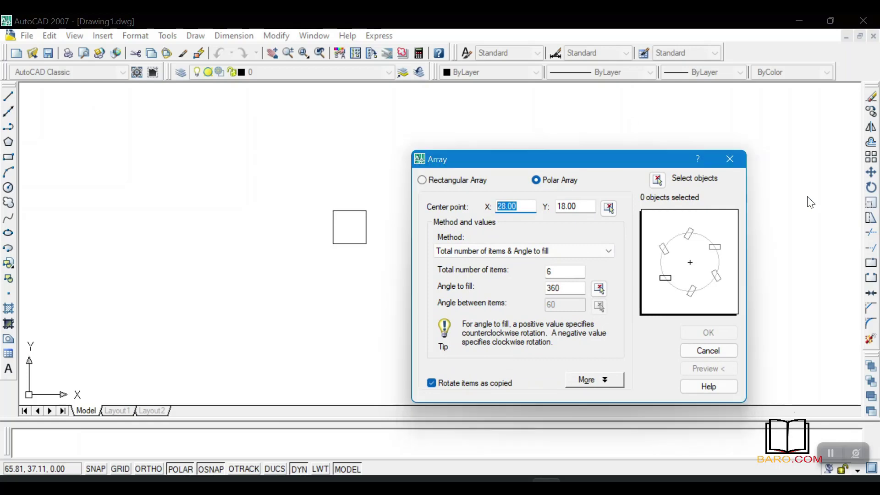
left_click(729, 159)
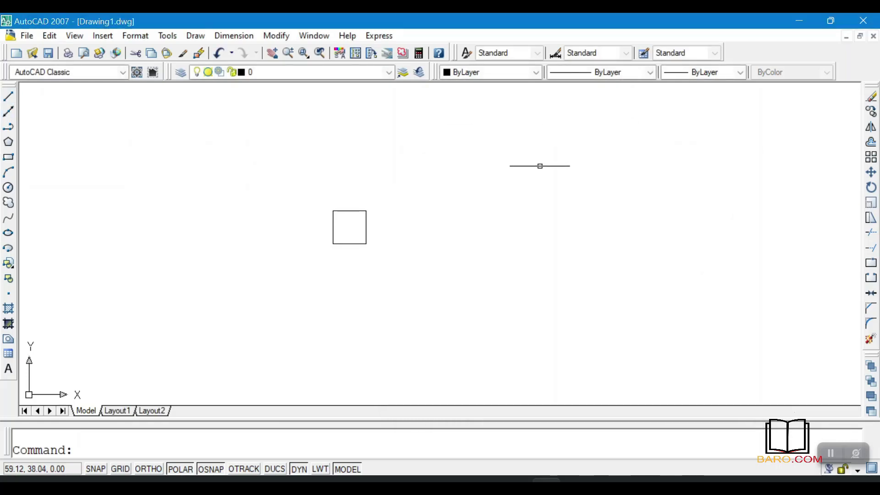
left_click(524, 143)
left_click(94, 157)
- Draw a short vertical line above and to the right of the square
left_click(8, 95)
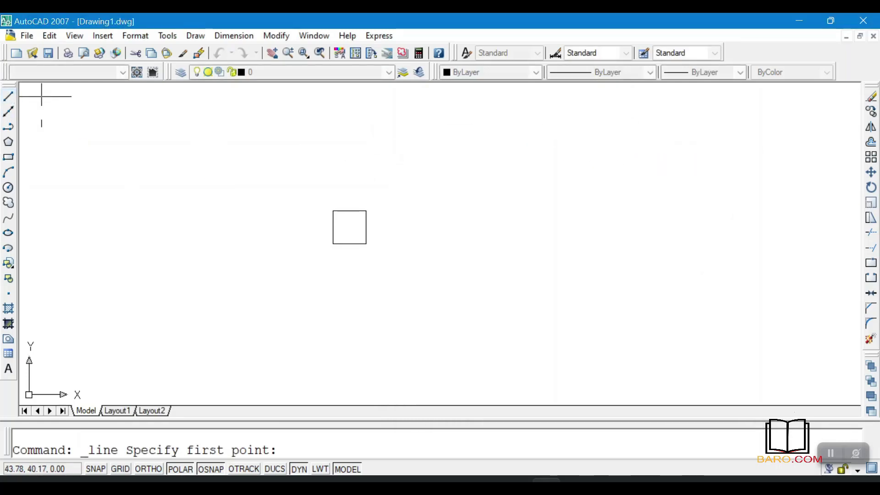
left_click(468, 137)
right_click(469, 207)
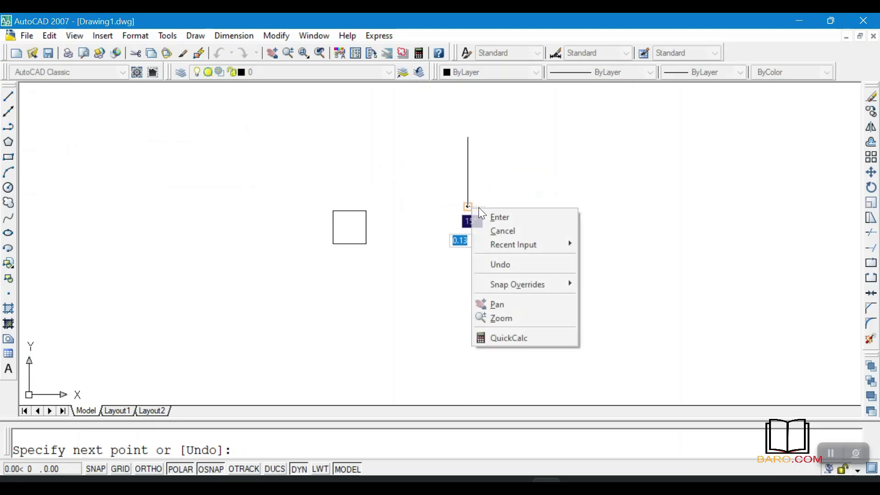
left_click(499, 225)
- Draw a horizontal line across the midpoint of the vertical line, extending it on both sides to form a cross
key("Return")
left_click(468, 172)
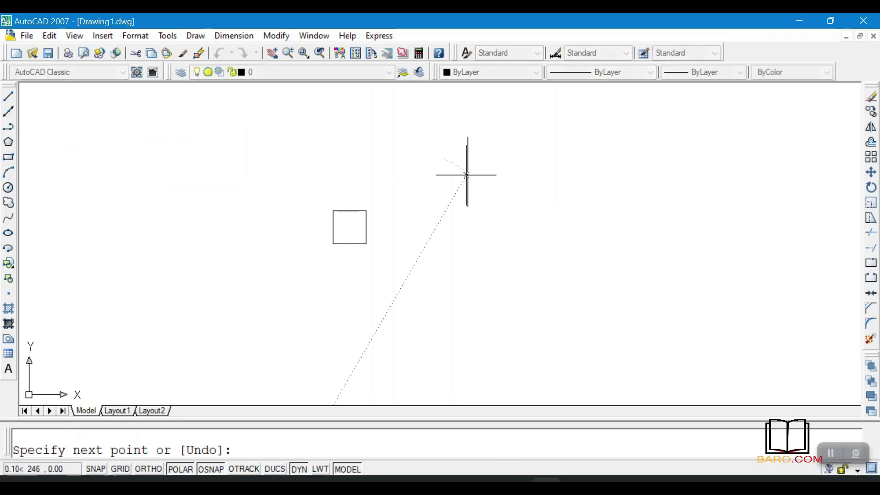
left_click(432, 171)
left_click(510, 172)
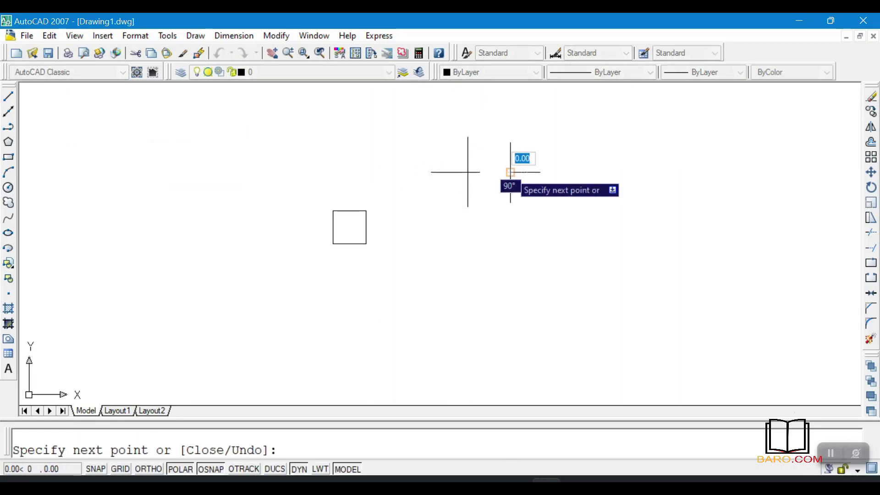
right_click(511, 174)
left_click(539, 183)
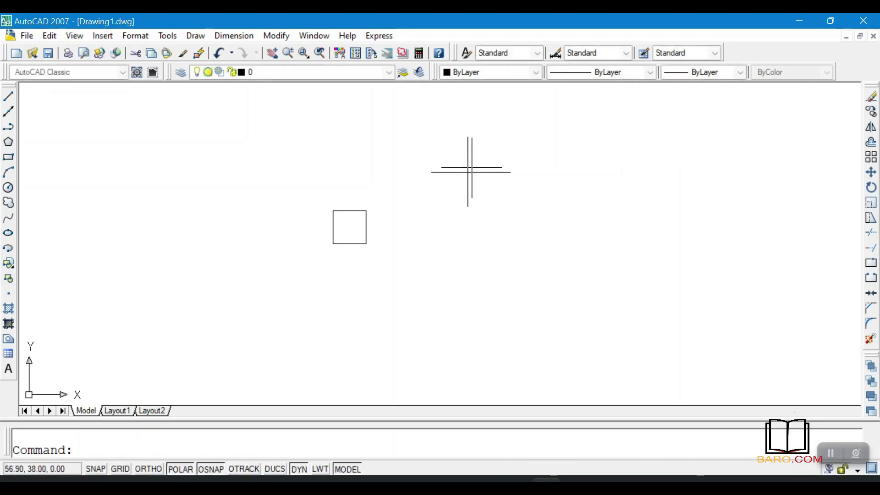
- Start another polar array, trying a total of 8 items before settling on 6 items over 360 degrees
left_click(872, 158)
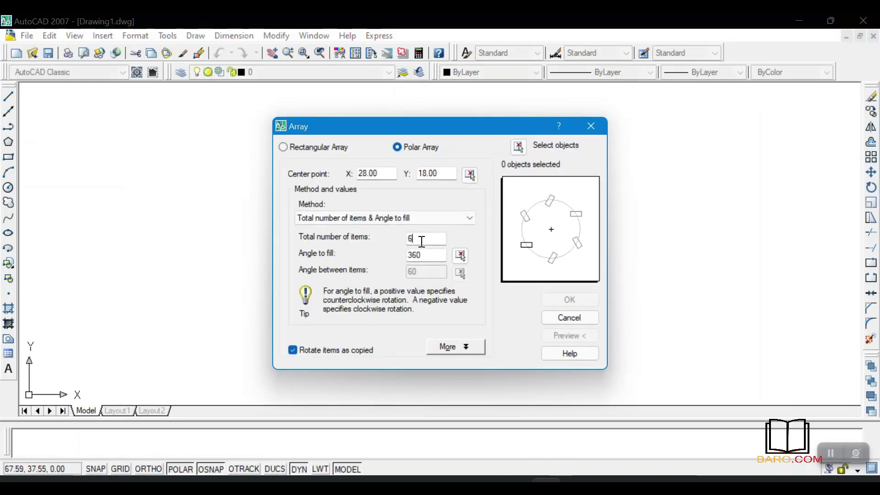
double_click(422, 241)
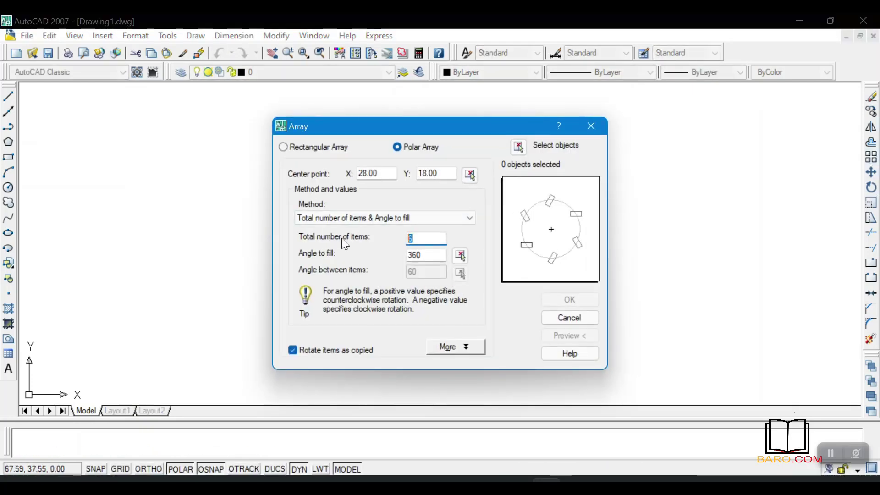
type("8")
double_click(419, 255)
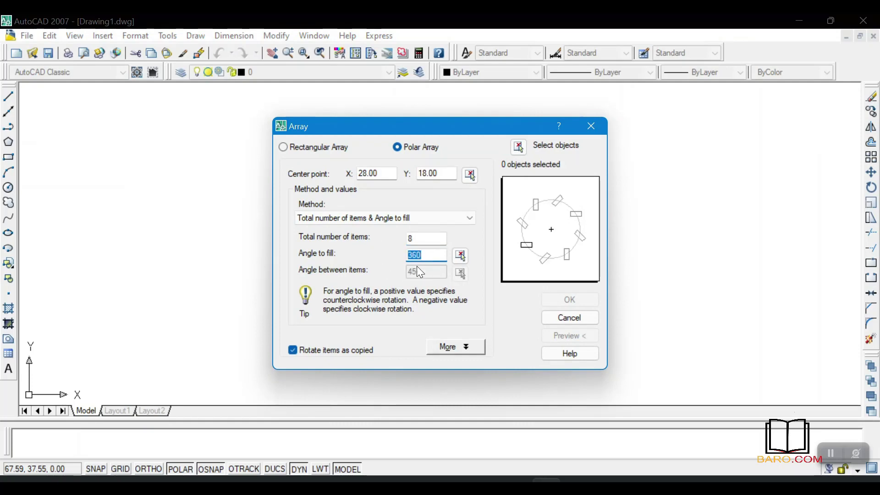
left_click(425, 255)
double_click(419, 238)
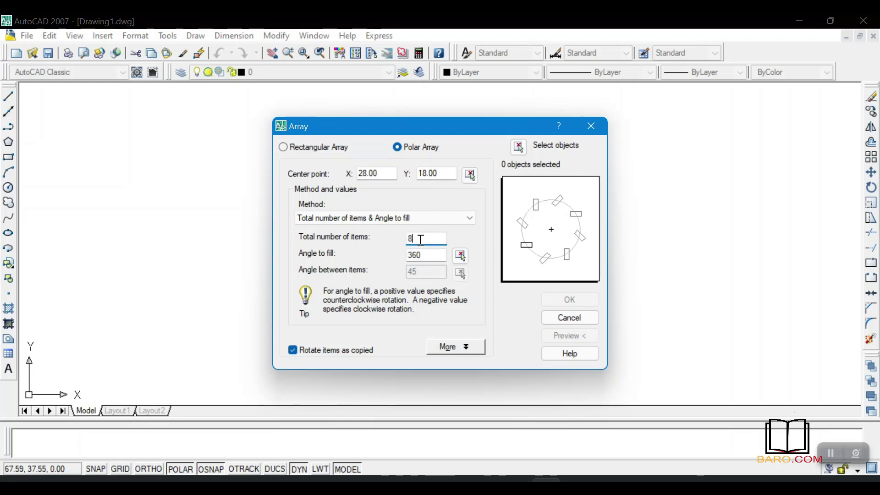
type("6")
left_click(426, 255)
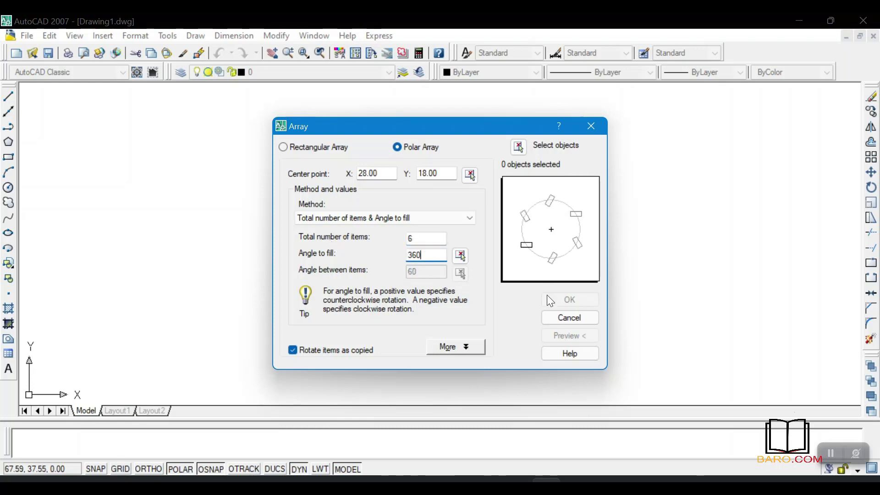
- Create the polar array from the square, using the cross's intersection as the centre point
left_click(518, 150)
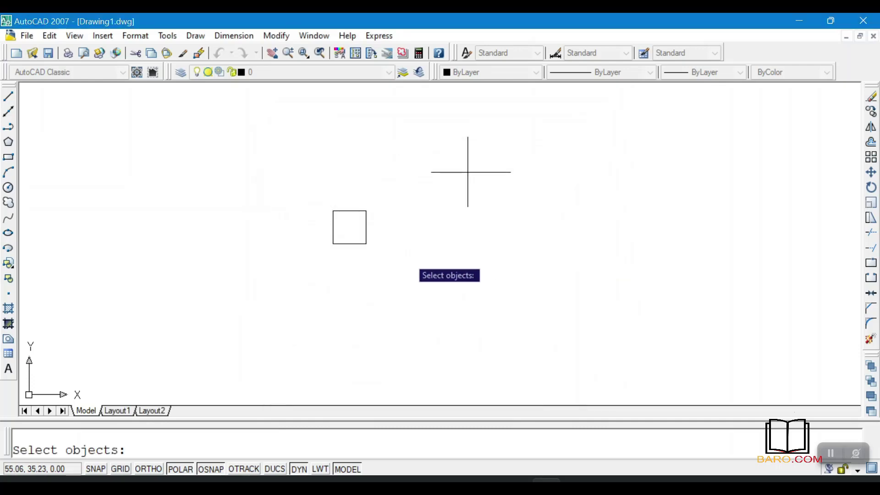
left_click(367, 225)
key("Return")
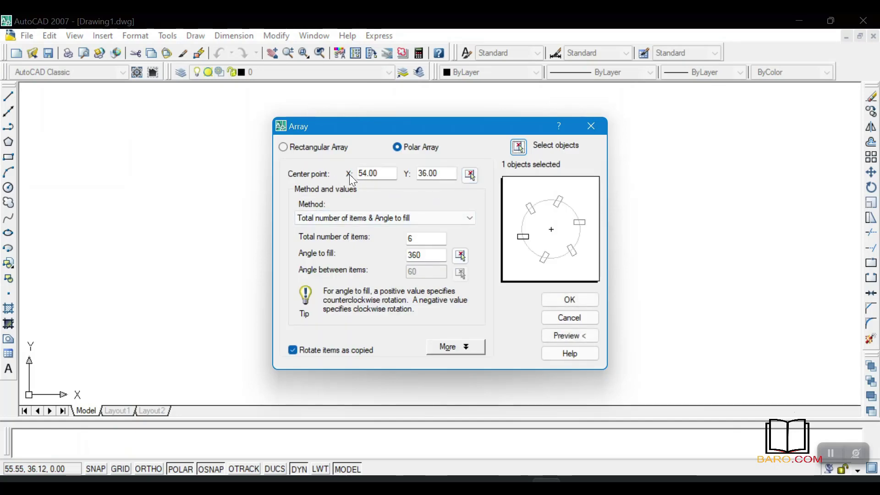
left_click(471, 175)
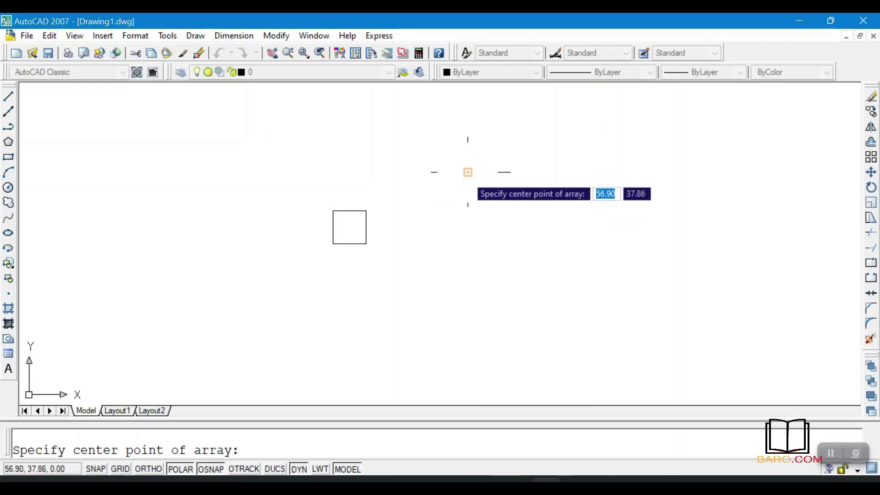
left_click(468, 172)
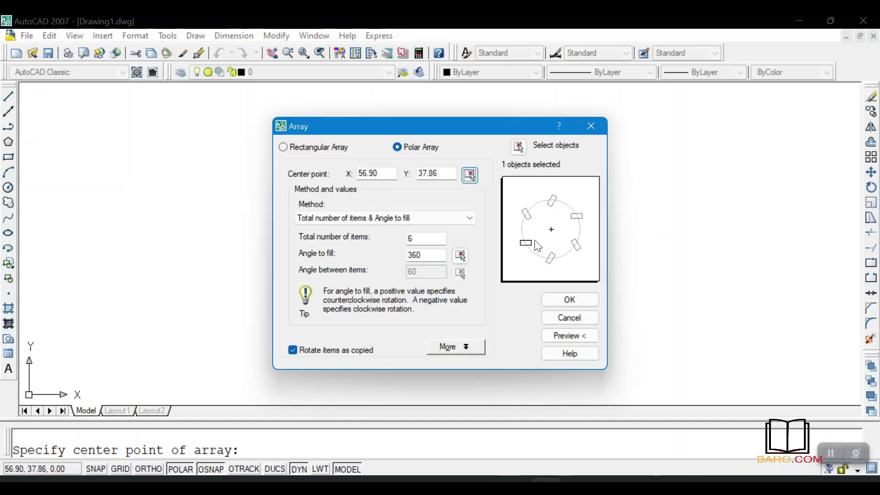
left_click(567, 296)
scroll(464, 196, "down", 3)
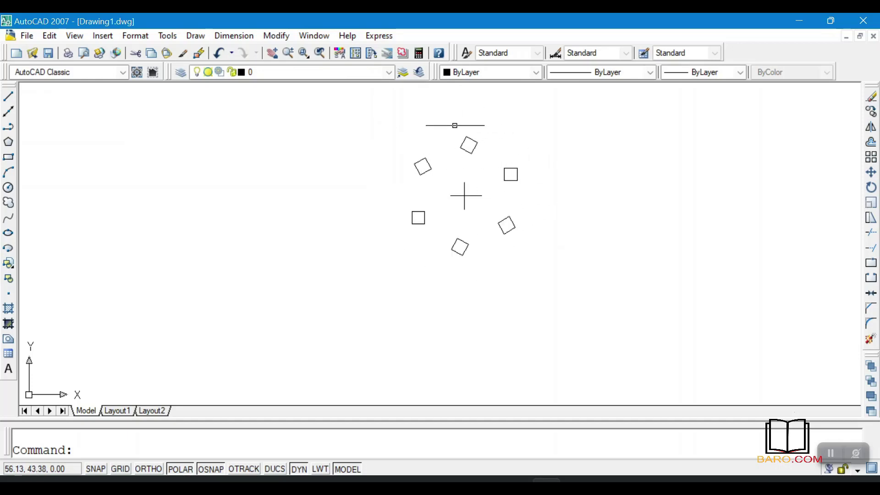
scroll(484, 180, "up", 3)
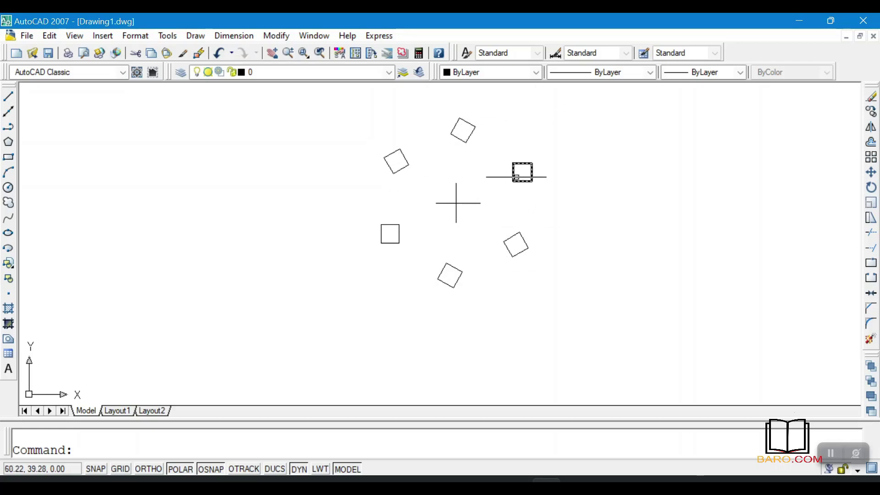
- Start another polar array using the Total number of items & Angle between items method
left_click(871, 156)
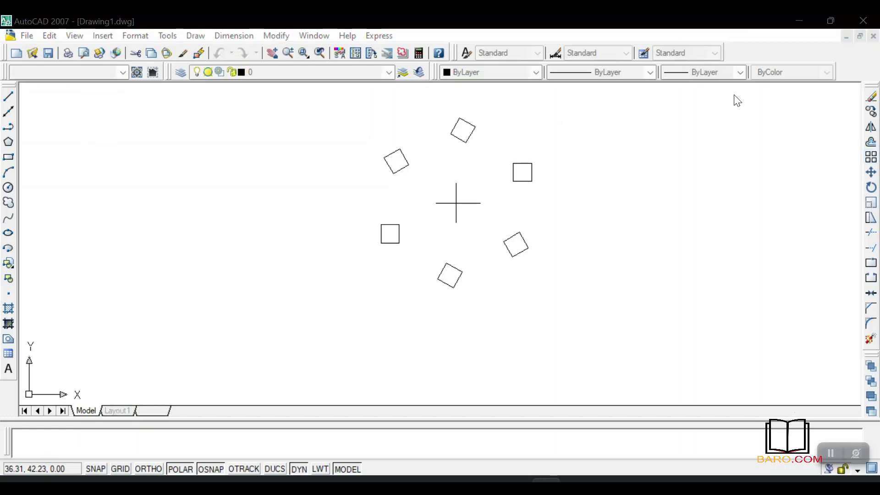
left_click(428, 220)
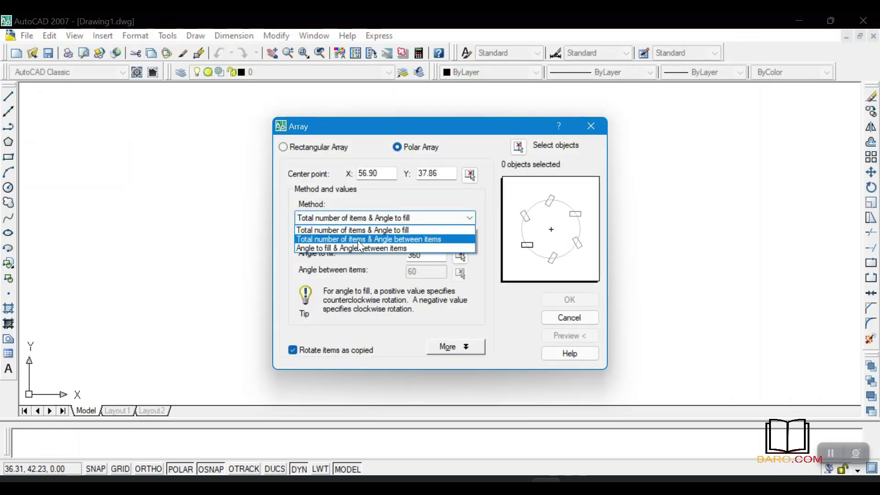
left_click(437, 239)
- Try an angle of 45 degrees between items with a total of 8 items
double_click(426, 271)
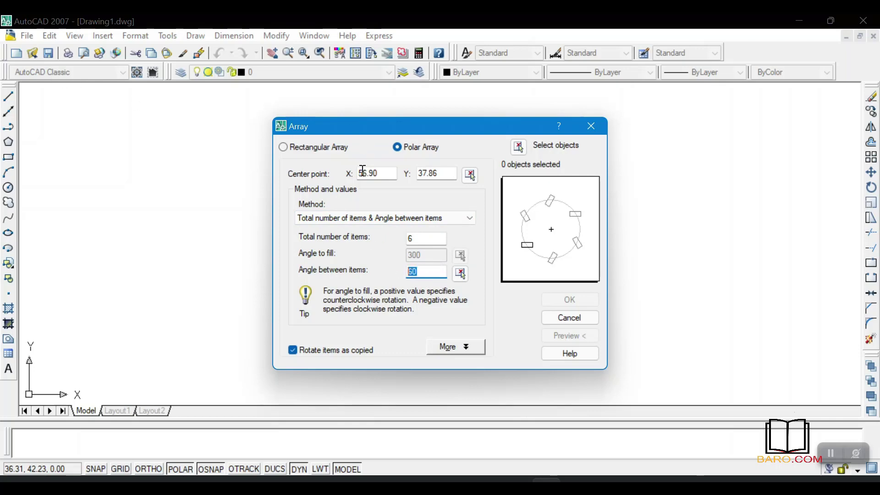
type("45")
key("shift+Tab")
type("8")
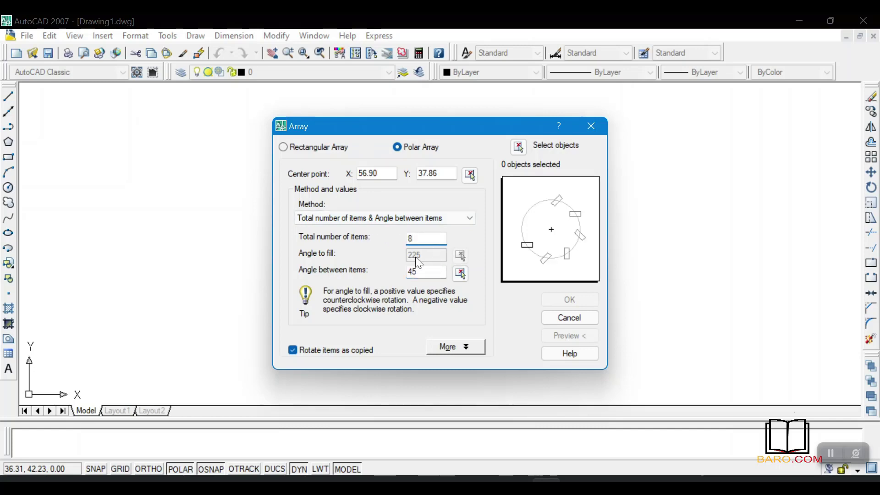
- Set the polar array to a total of 9 items with 40 degrees between them
left_click(418, 272)
double_click(415, 240)
double_click(439, 270)
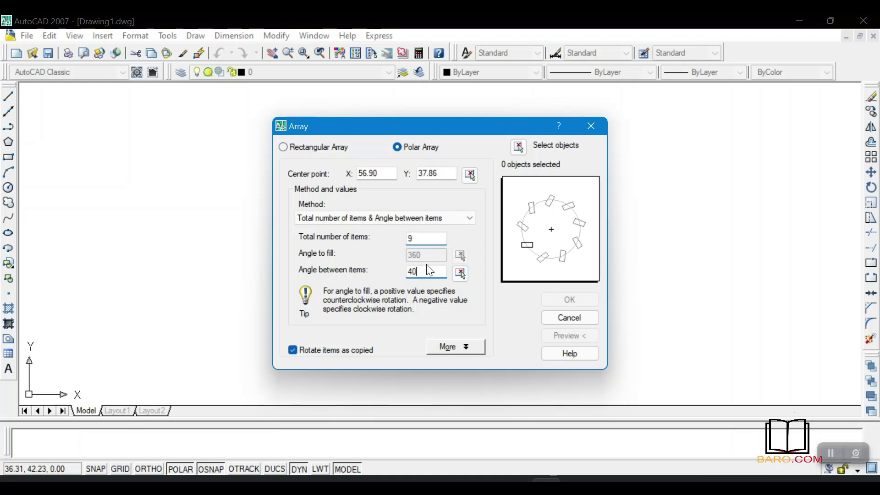
type("40")
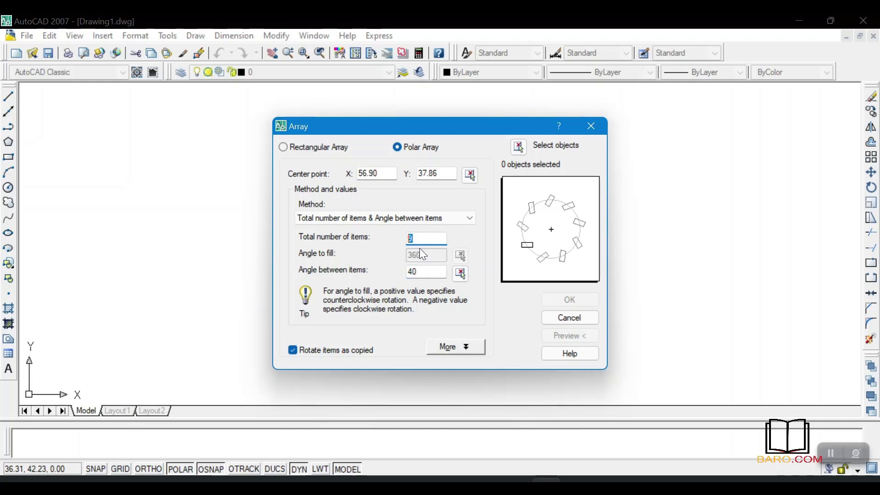
left_click(420, 273)
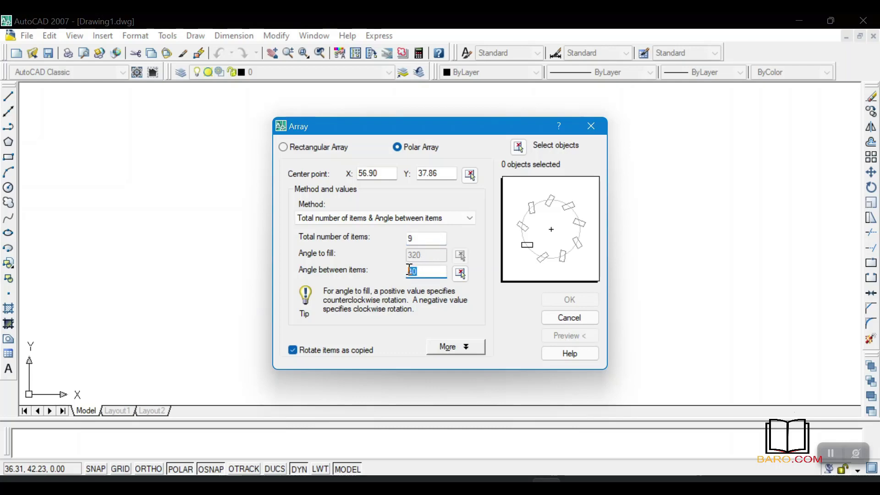
- Try the Angle to fill & Angle between items method with 35 degrees between items
left_click(411, 219)
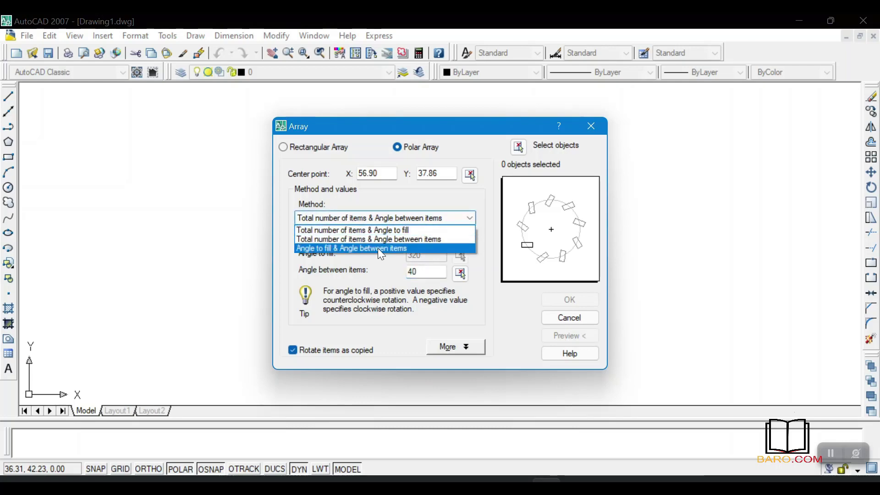
left_click(377, 248)
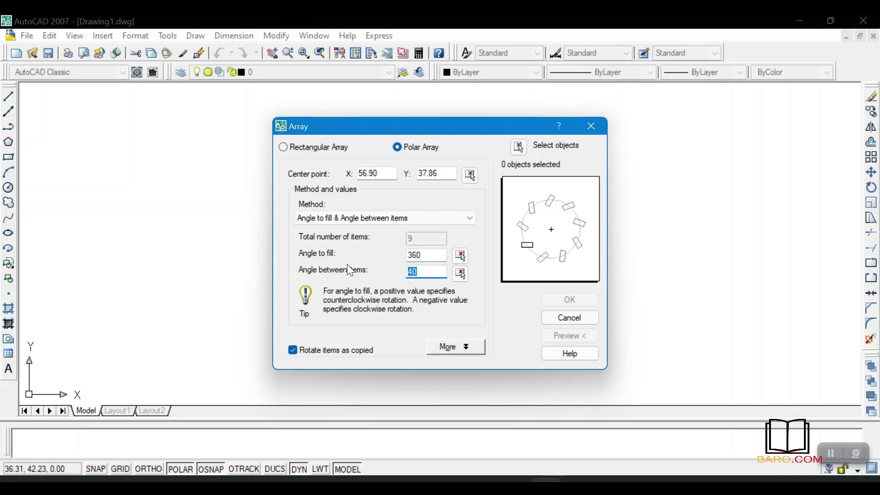
type("35")
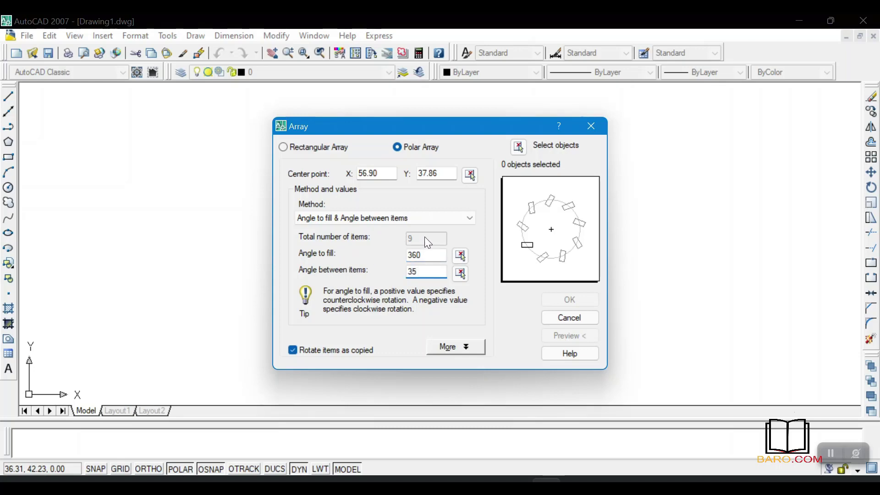
left_click(444, 213)
left_click(443, 214)
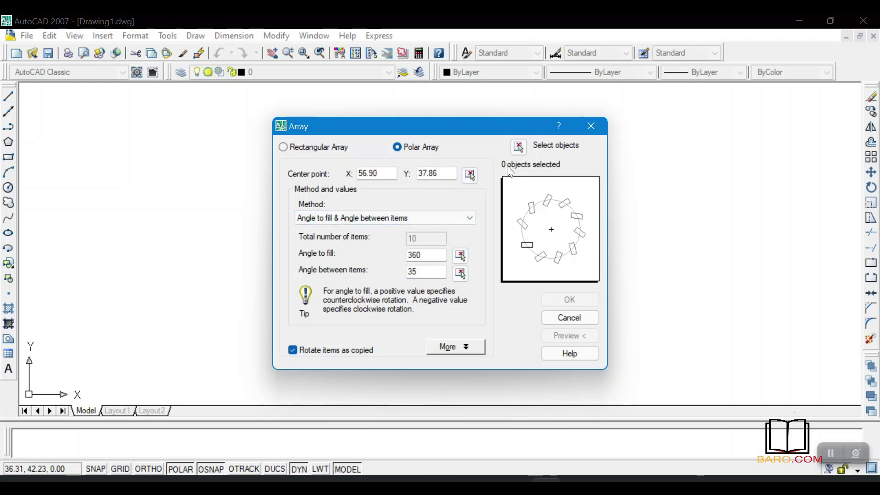
- Show and hide the polar array's object base point options, and cancel the array
left_click(459, 347)
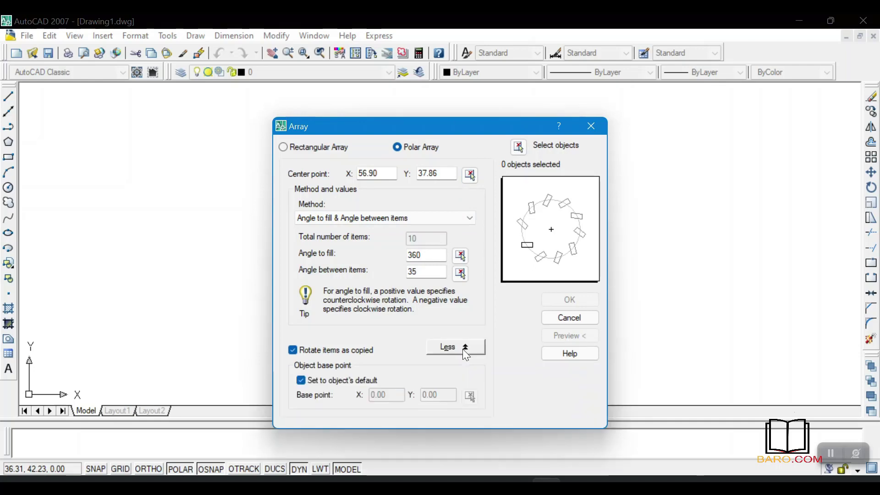
left_click(463, 347)
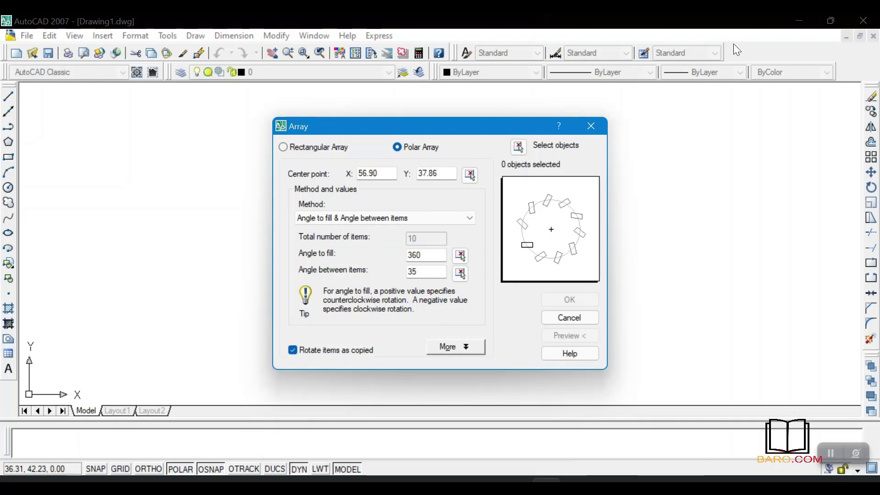
left_click(570, 318)
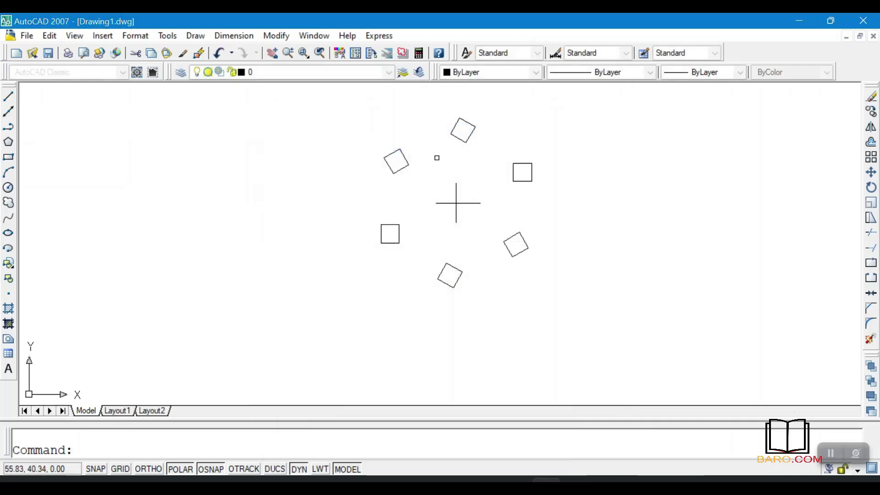
- Delete all the arrayed squares and the central cross
left_click(600, 114)
left_click(359, 297)
key("Delete")
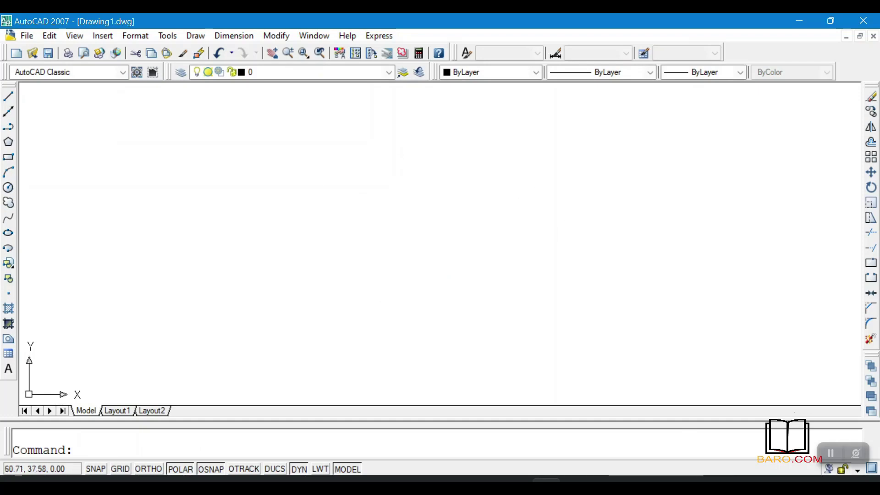
- Draw a rectangle 1 m wide and 2 m high
left_click(10, 158)
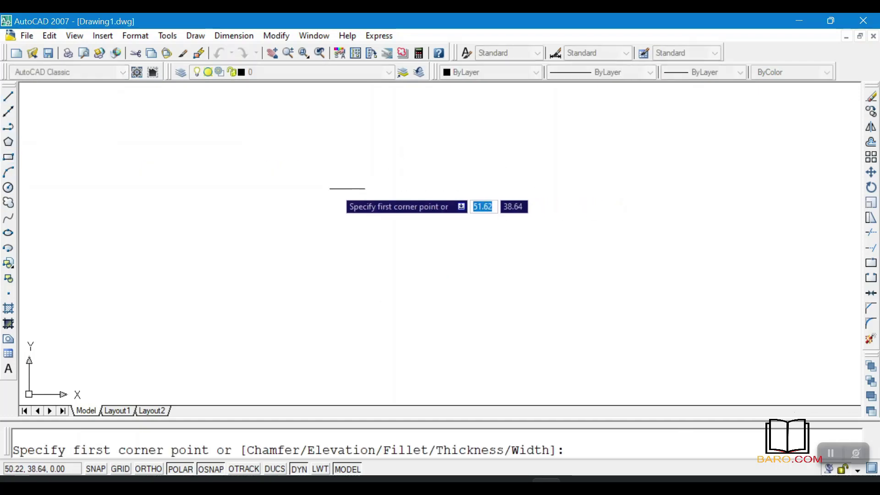
left_click(329, 175)
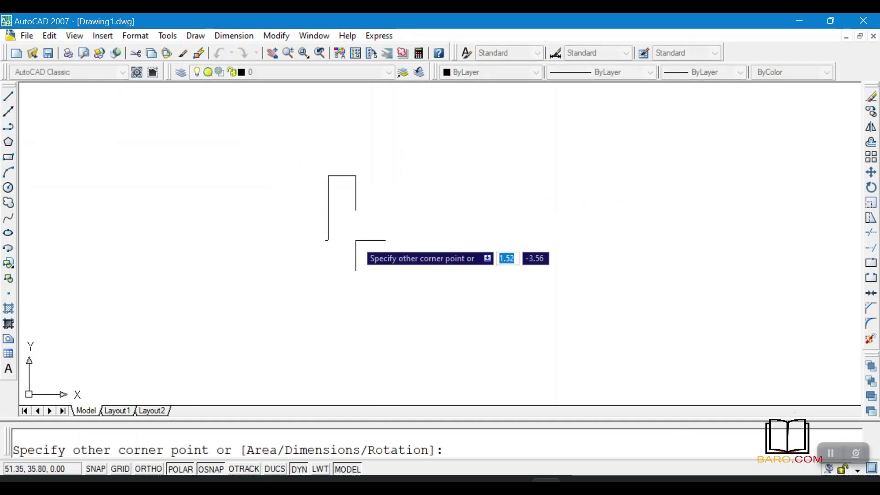
type("1")
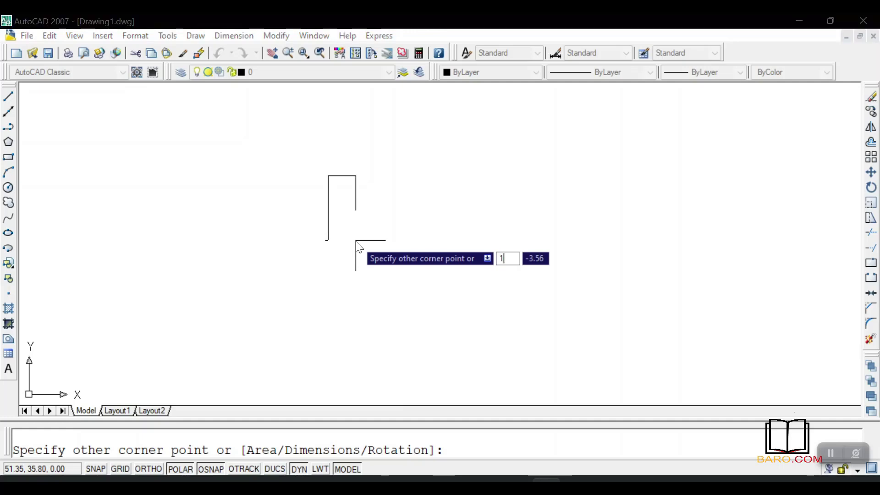
key("Tab")
type("2")
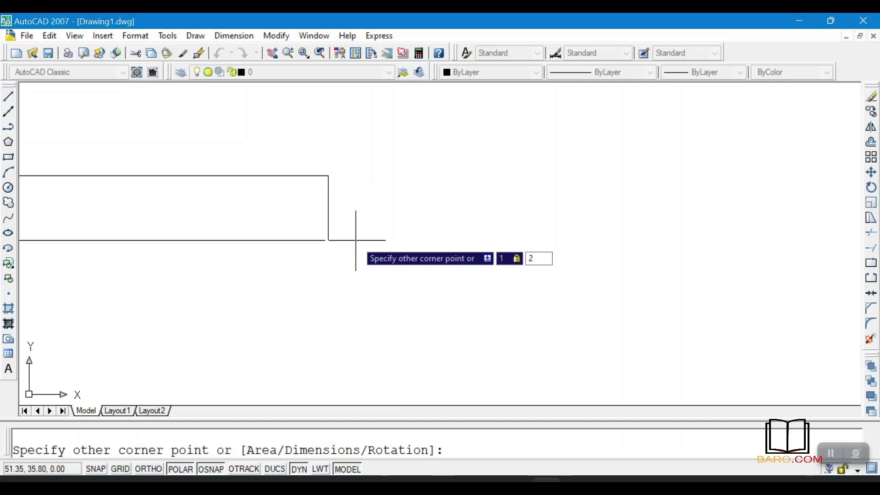
key("Return")
scroll(339, 143, "up", 7)
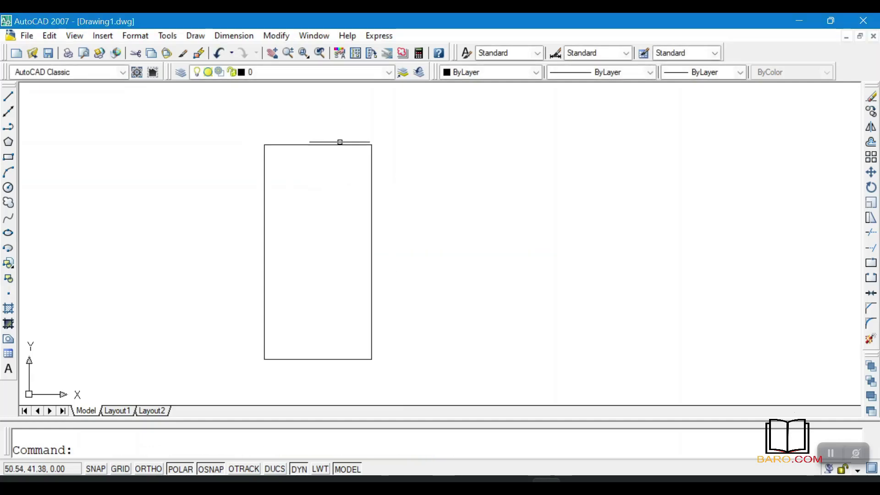
- Draw a 0.2 m vertical line upward from the midpoint of the rectangle's top edge
left_click(11, 100)
scroll(332, 139, "up", 2)
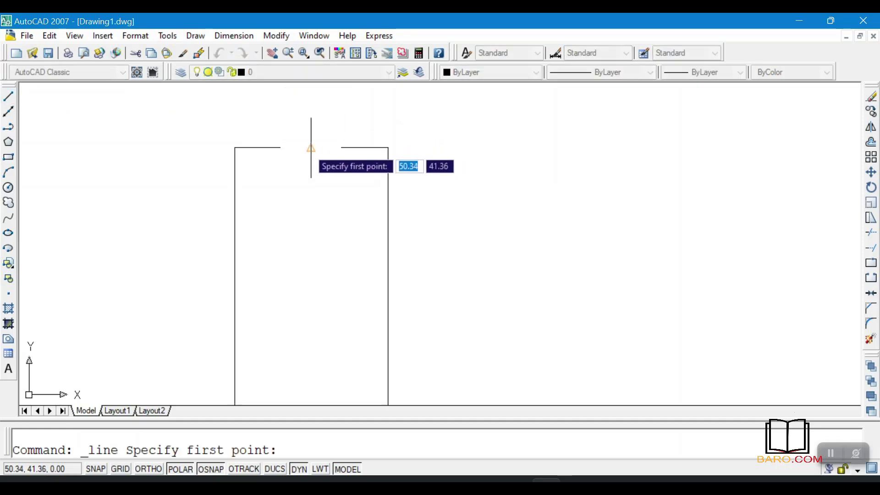
left_click(311, 148)
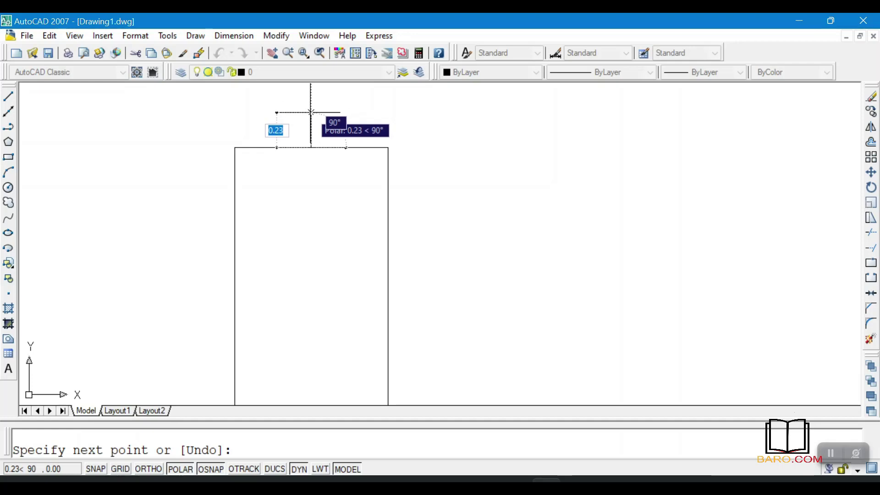
type("0.2")
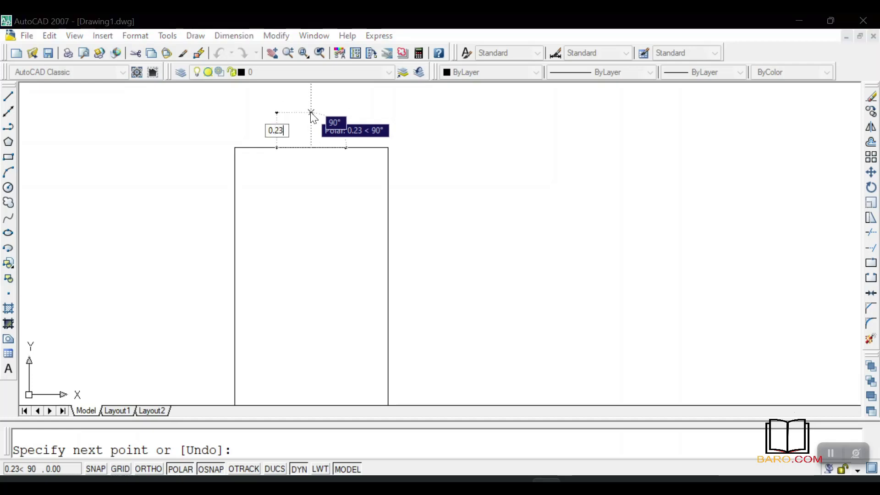
type("5")
key("Return")
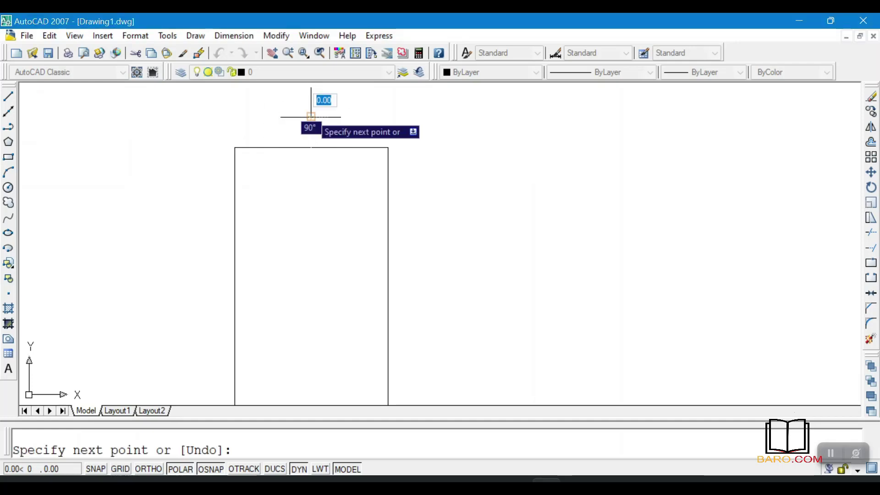
right_click(311, 115)
left_click(367, 129)
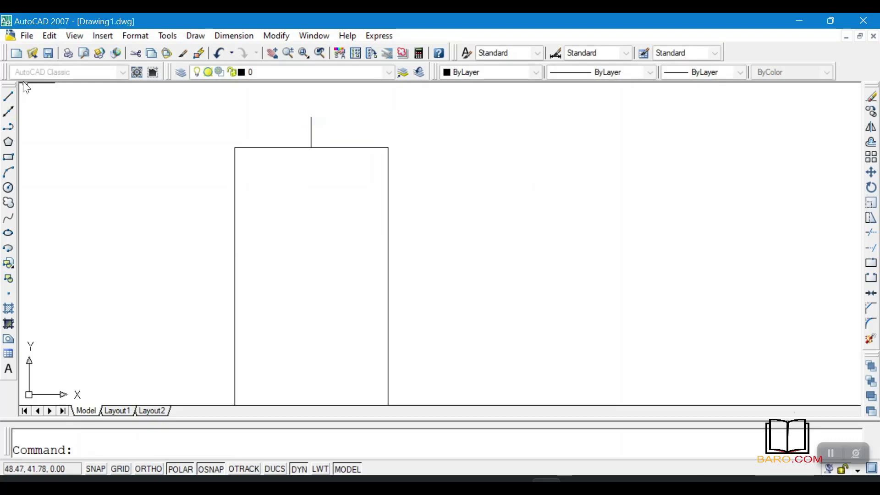
- Draw a three-point arc from the rectangle's top-left corner through the vertical line's upper end to the top-right corner
left_click(9, 173)
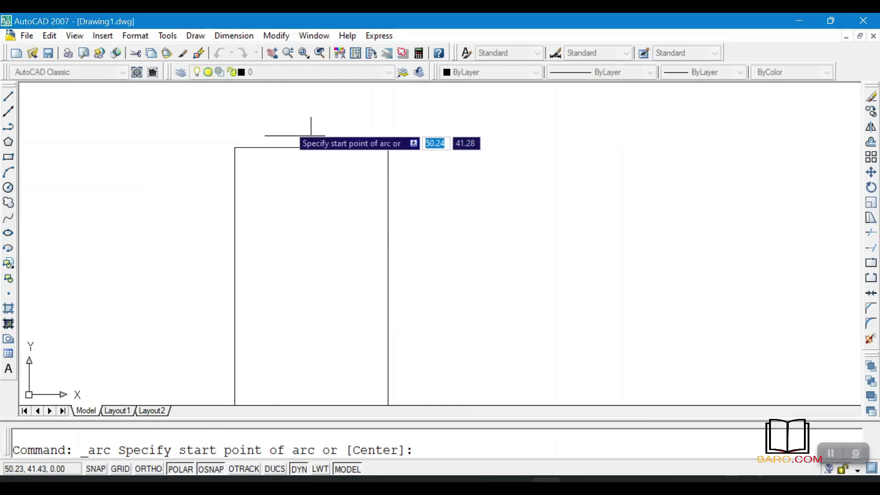
left_click(234, 147)
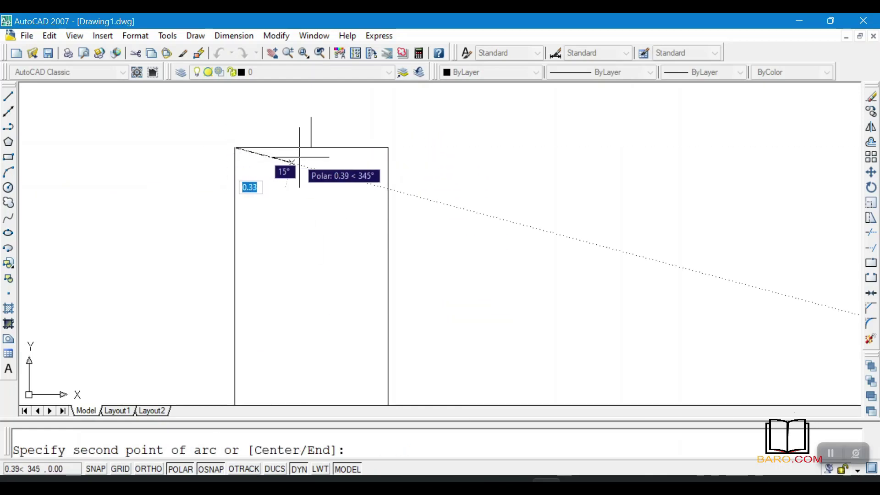
left_click(311, 116)
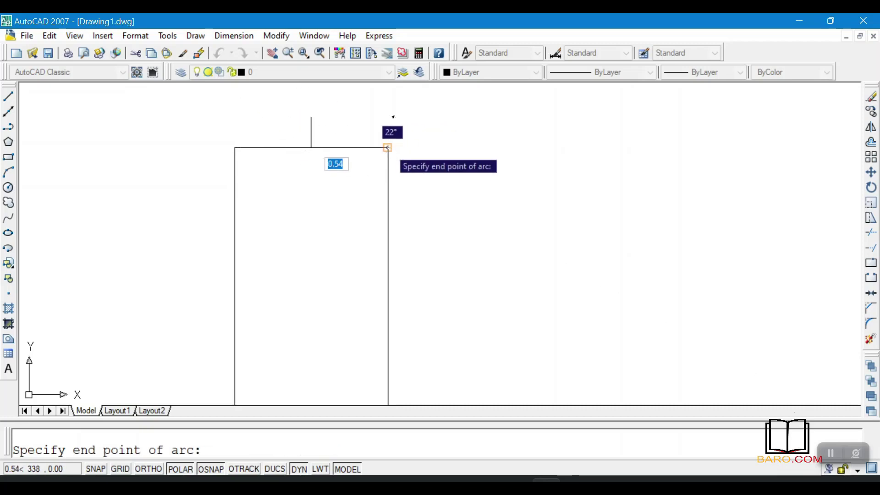
left_click(388, 147)
scroll(314, 115, "up", 6)
scroll(349, 139, "down", 8)
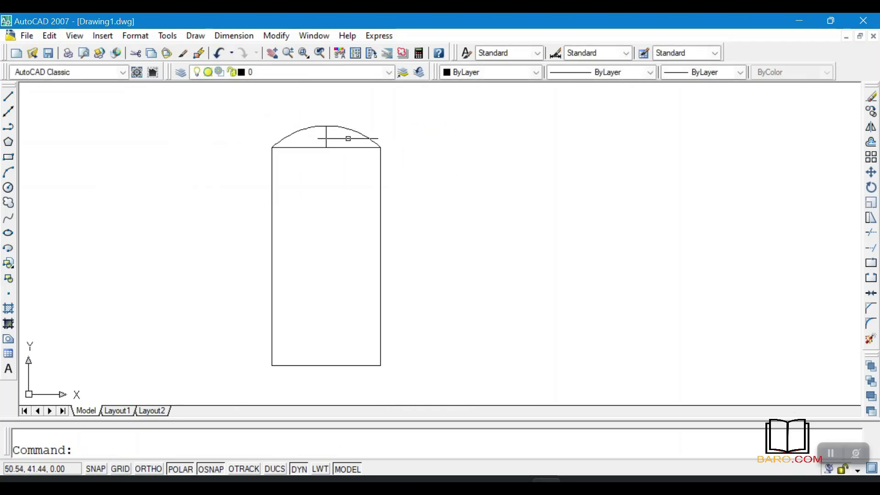
- Delete the short vertical helper line under the arc
scroll(316, 126, "up", 6)
scroll(292, 150, "down", 4)
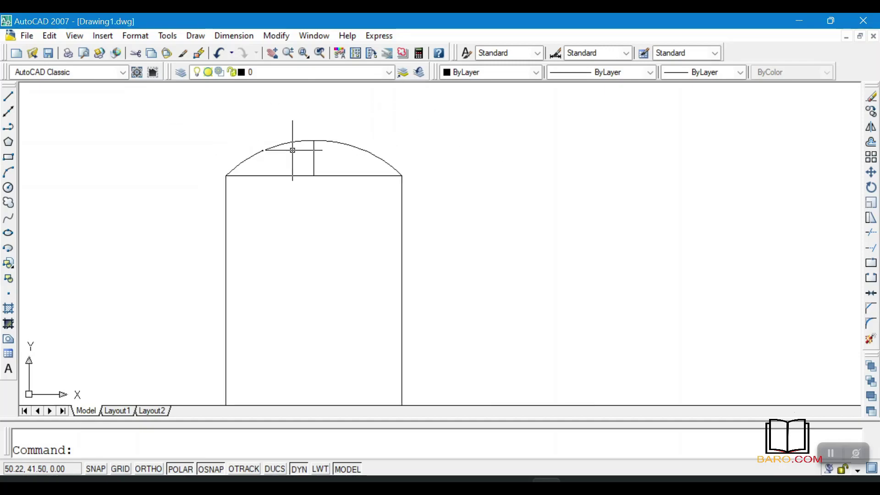
left_click(328, 160)
left_click(294, 158)
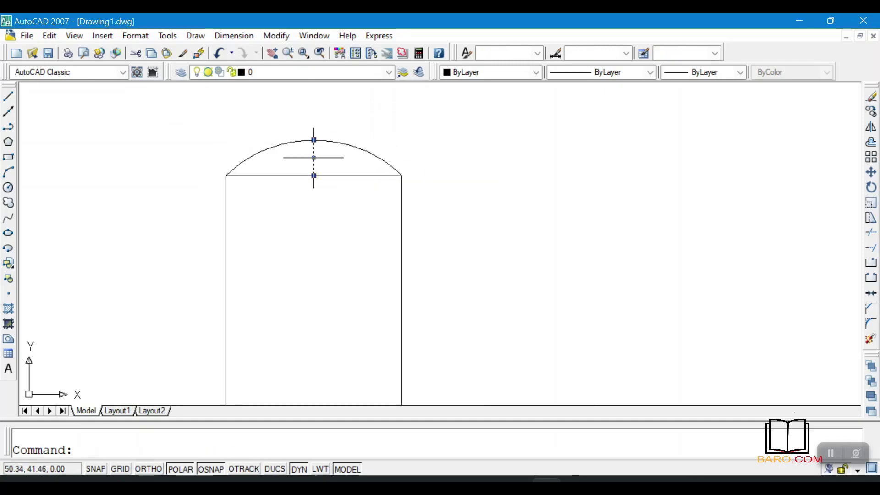
key("Delete")
- Explode the rectangle and delete its top edge beneath the arc
left_click(330, 166)
left_click(302, 185)
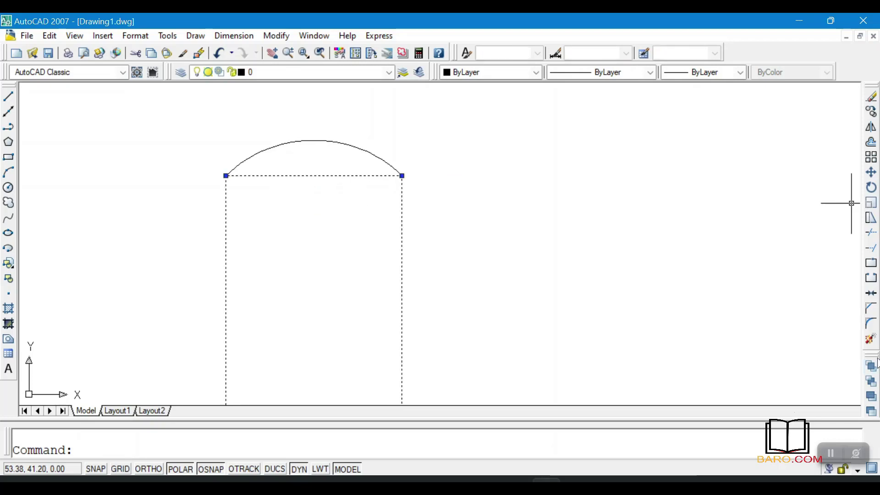
left_click(871, 339)
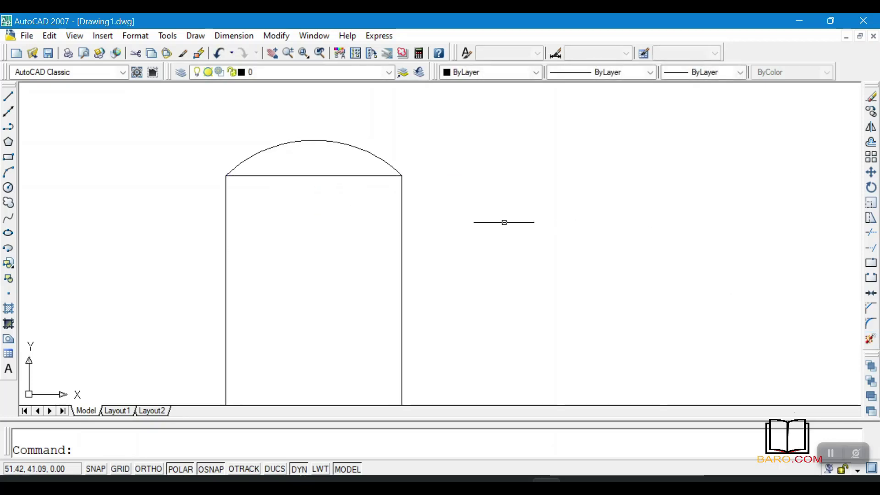
left_click(340, 175)
left_click(318, 168)
key("Delete")
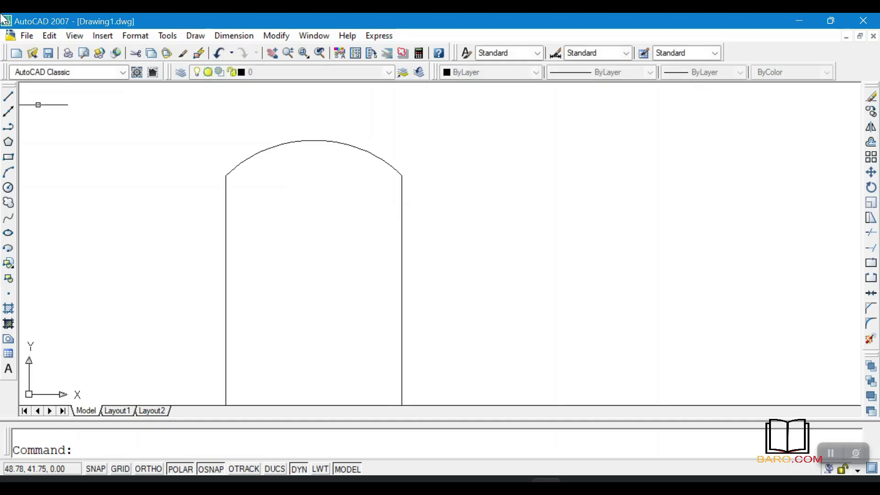
left_click(873, 145)
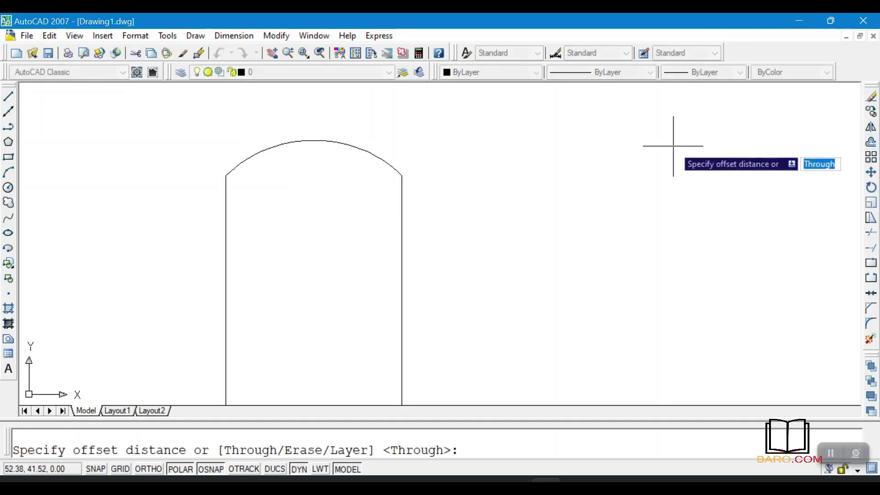
type("0")
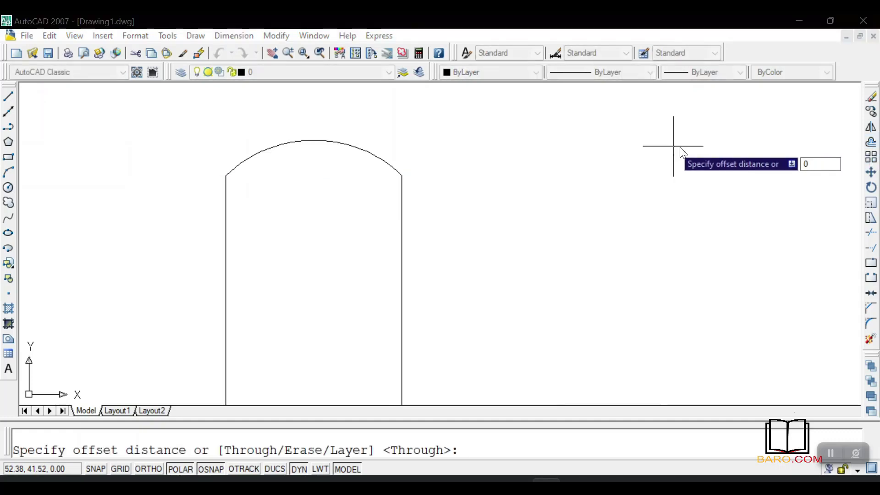
key("BackSpace")
key("Escape")
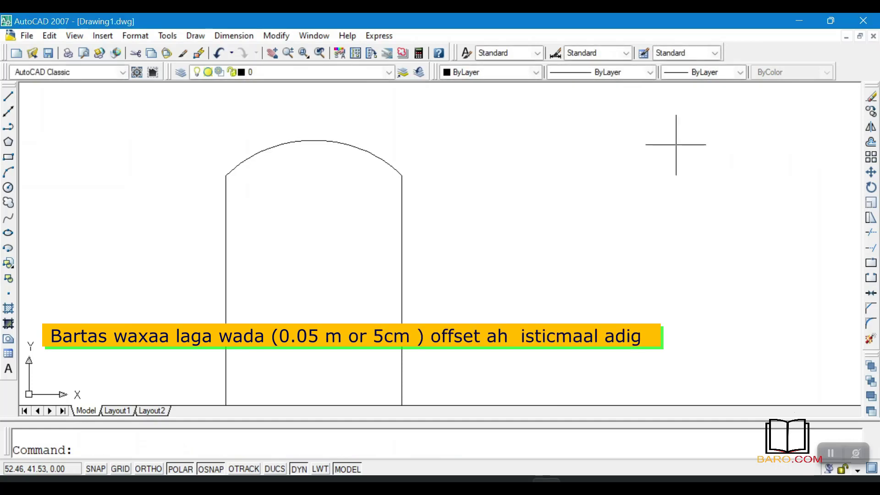
- Offset the arc outward by 1 m
left_click(872, 144)
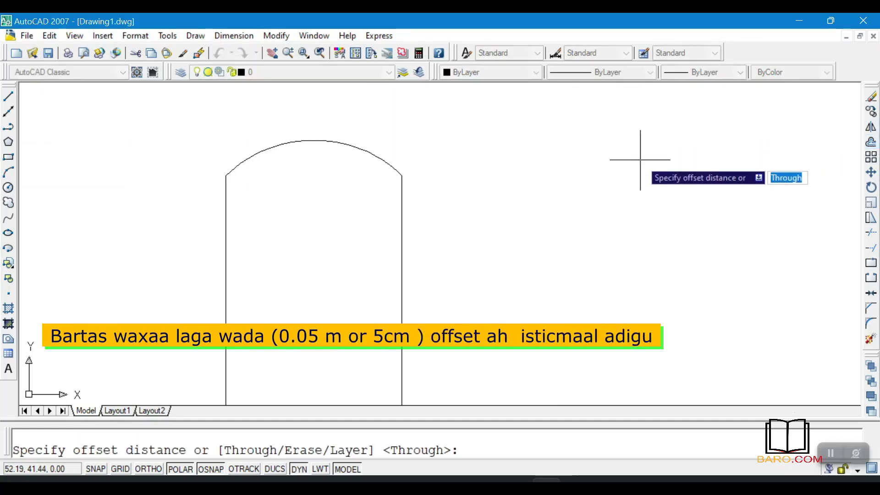
type("1")
key("Return")
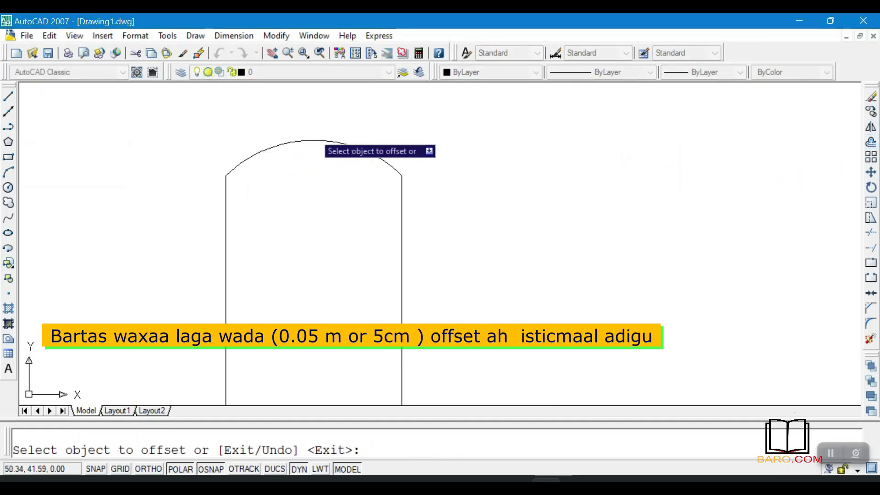
left_click(312, 142)
left_click(324, 108)
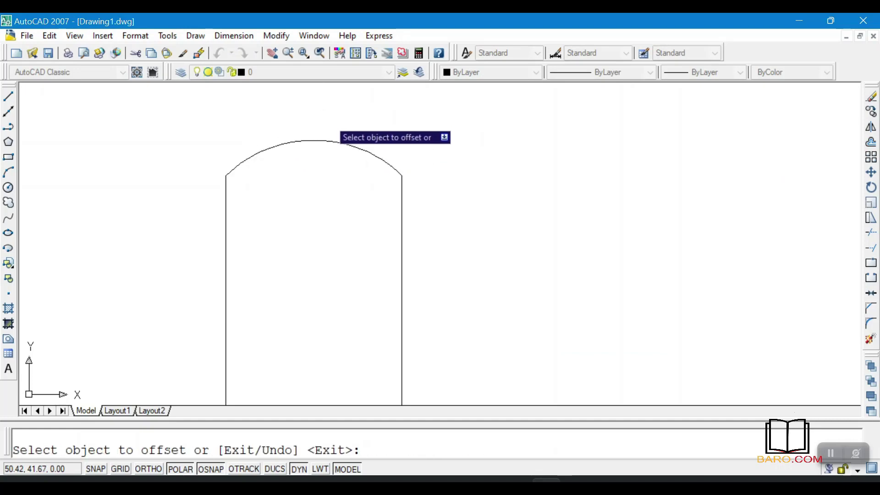
- Offset the shape's right, bottom and left edges outward by the same 1 m distance
left_click(404, 195)
left_click(453, 193)
scroll(454, 195, "down", 8)
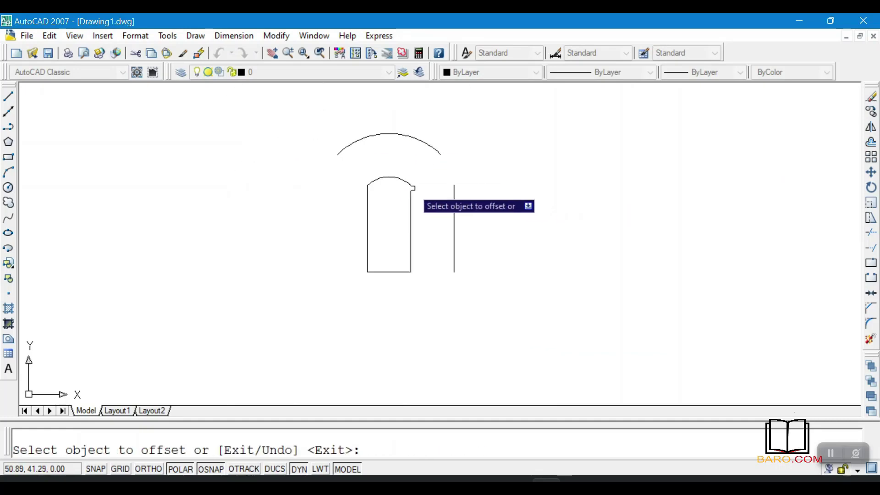
left_click(406, 242)
left_click(407, 270)
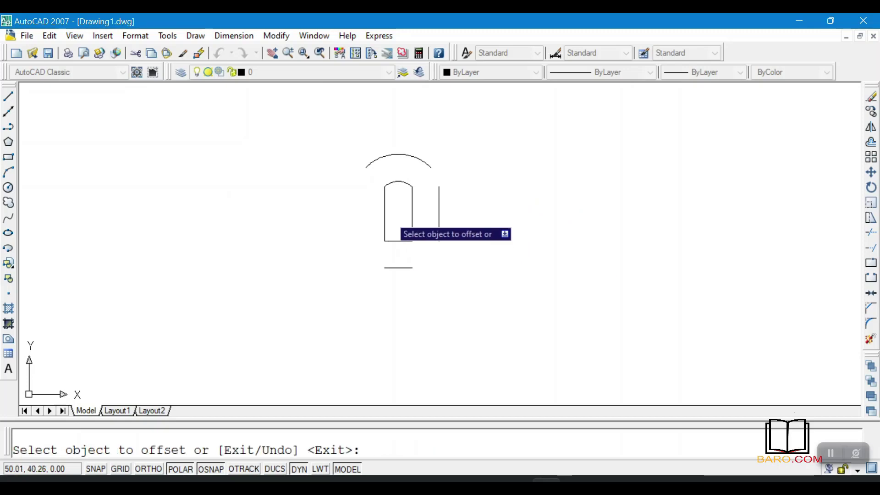
left_click(385, 224)
left_click(321, 214)
scroll(376, 203, "up", 3)
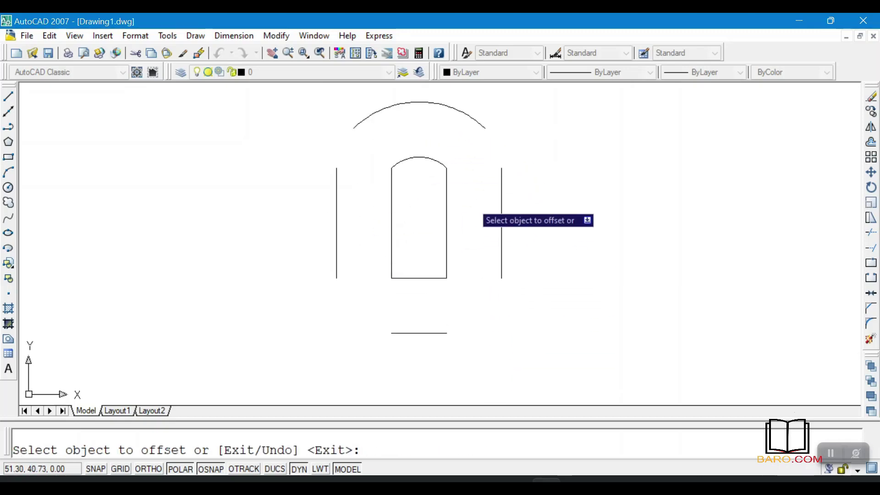
scroll(433, 154, "up", 2)
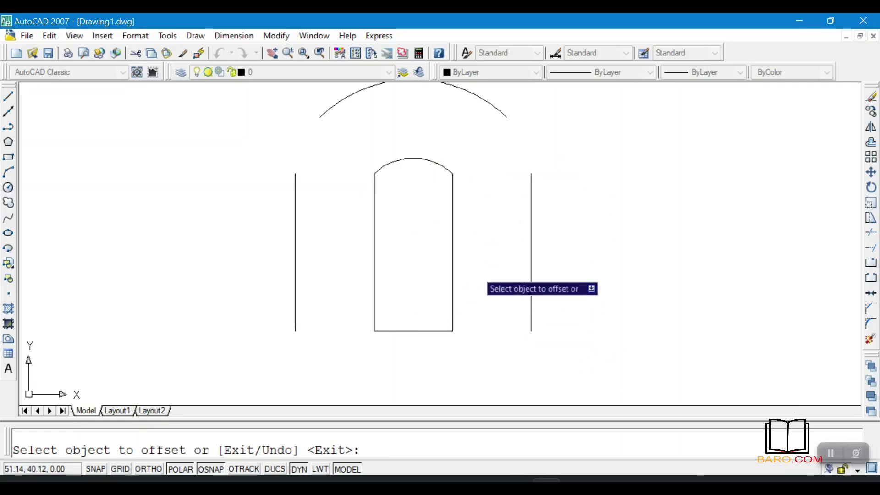
scroll(389, 188, "down", 5)
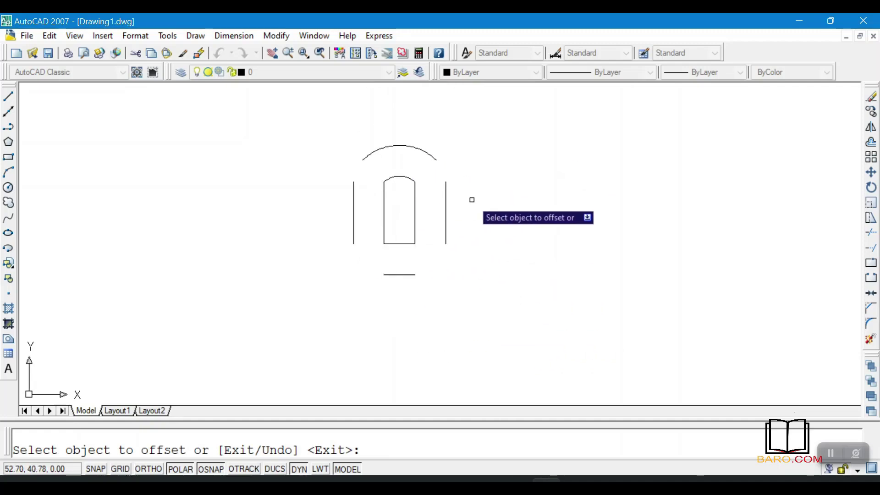